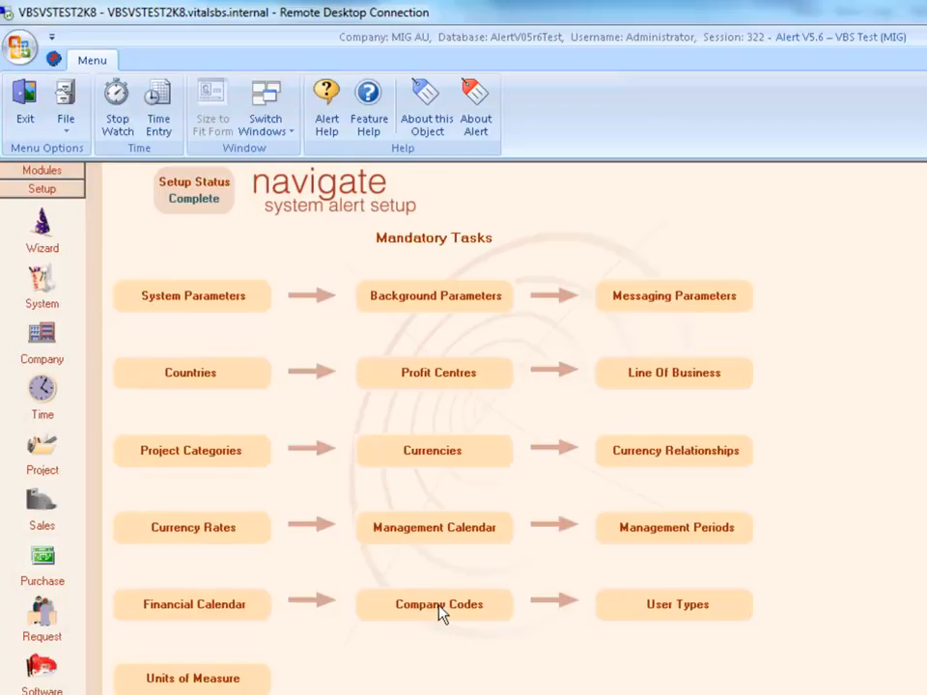
Review each company's local currency in Company Codes maintenance, and close the form
left_click(439, 609)
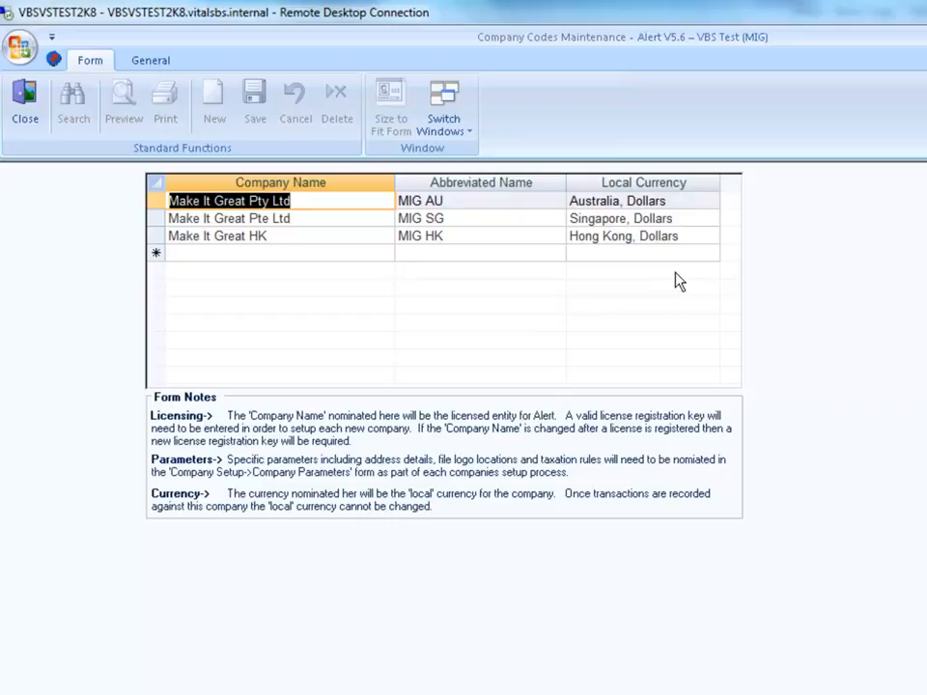
left_click(24, 108)
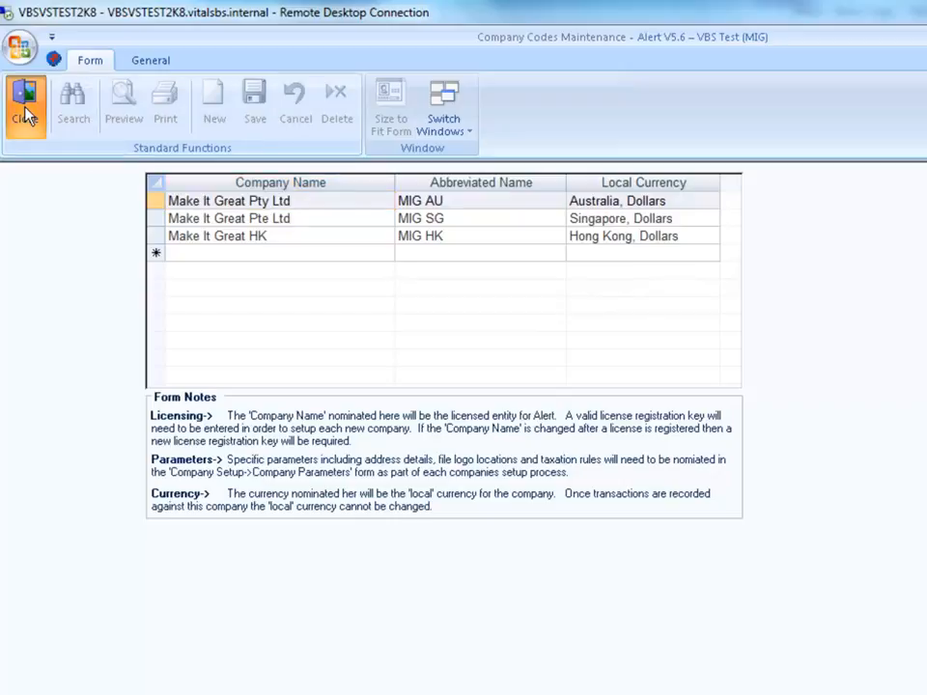
Open Quote/Order Entry in the Sales module and load the Hitachi Data Systems Limited order by entering its order number
left_click(39, 171)
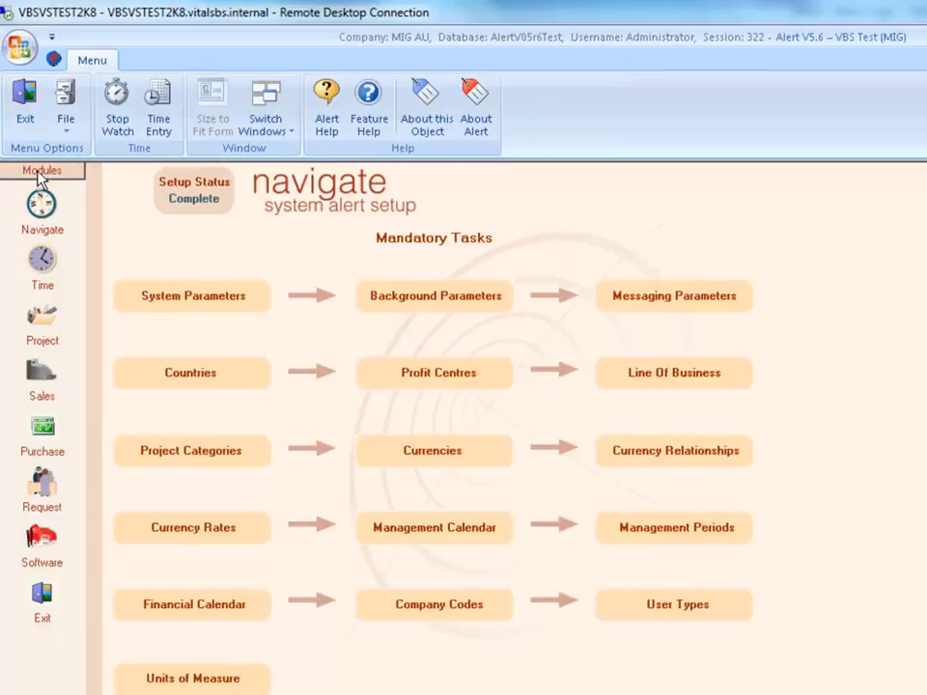
left_click(60, 382)
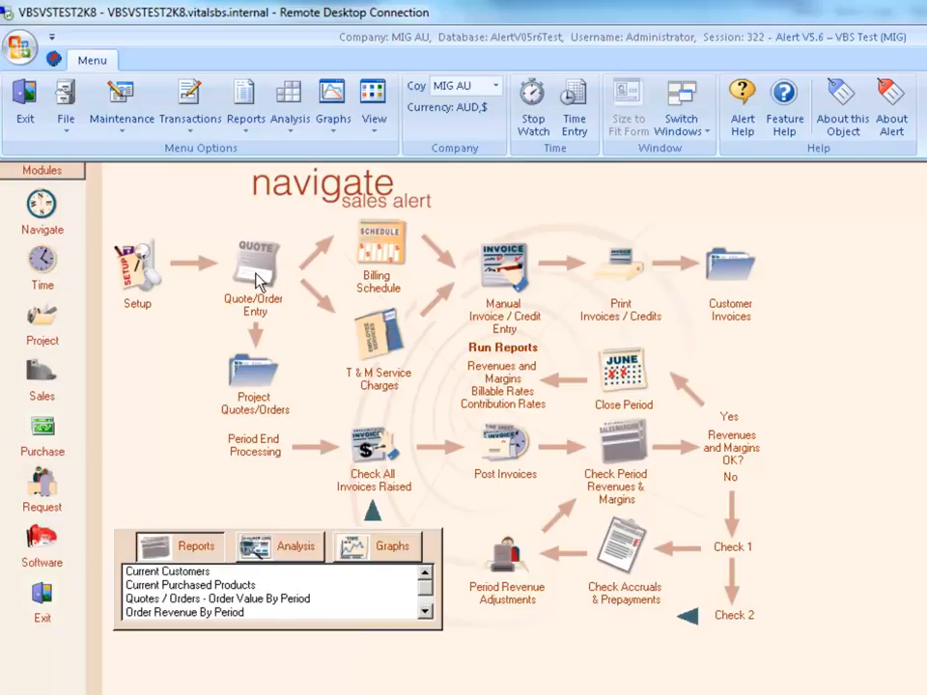
left_click(256, 278)
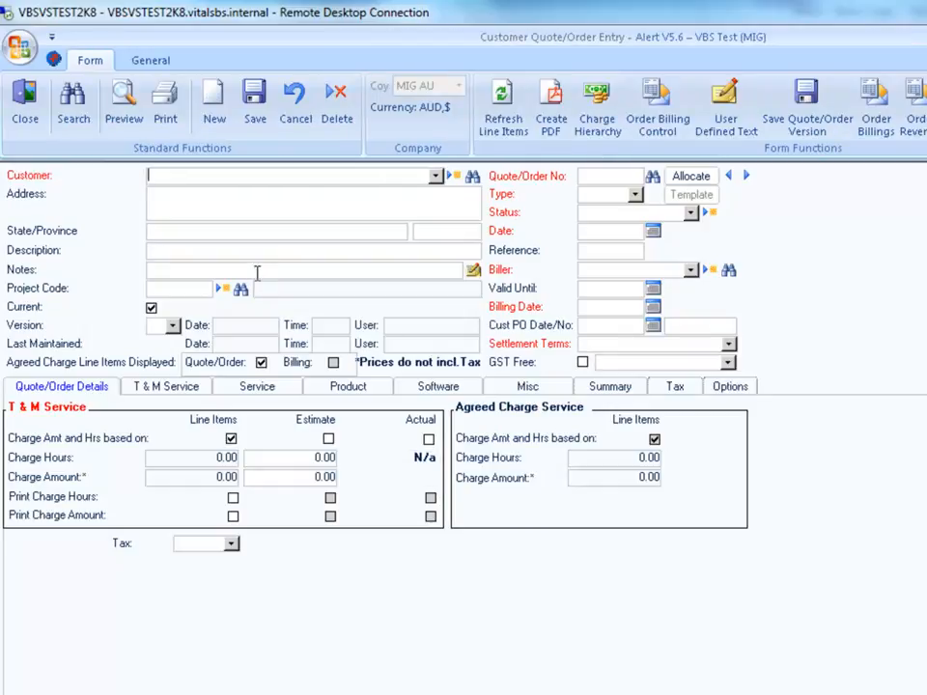
left_click(612, 175)
type("27")
key("Tab")
left_click(646, 581)
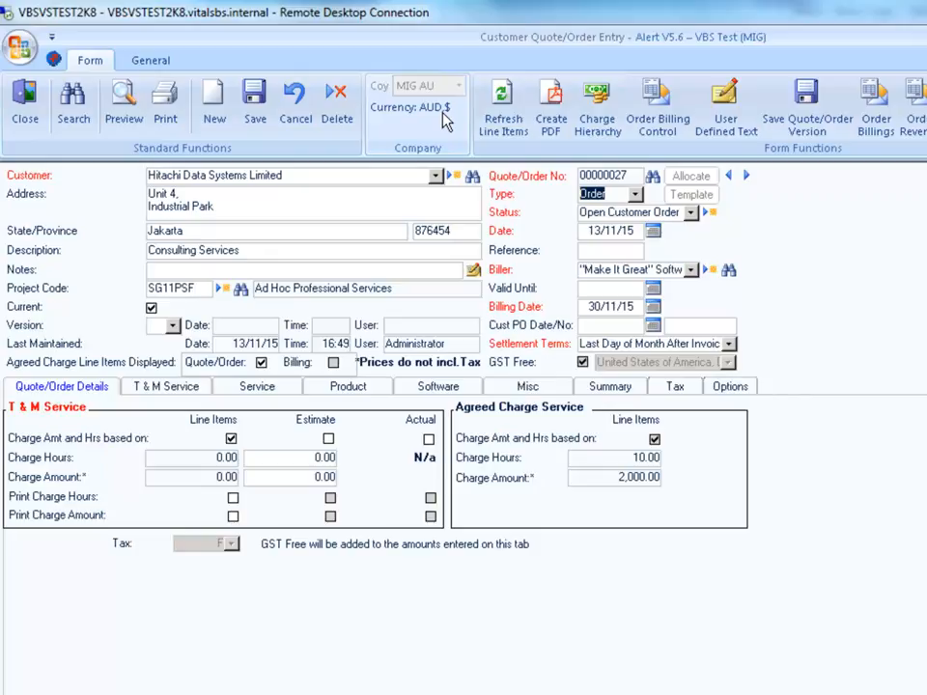
Display the order in local currency and check the price of the consulting hours service line
left_click(719, 387)
left_click(158, 450)
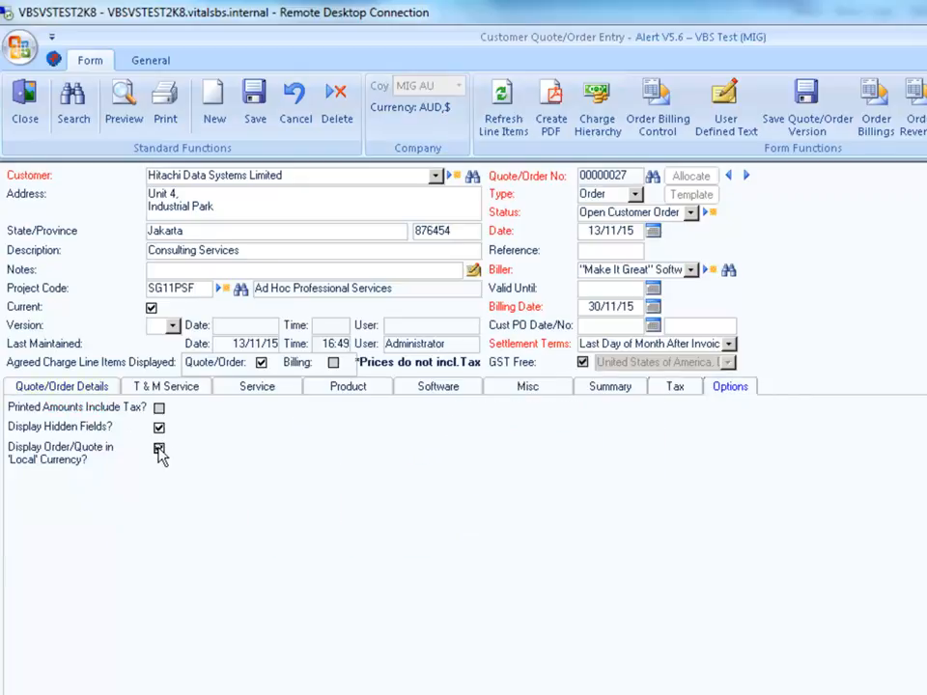
left_click(253, 388)
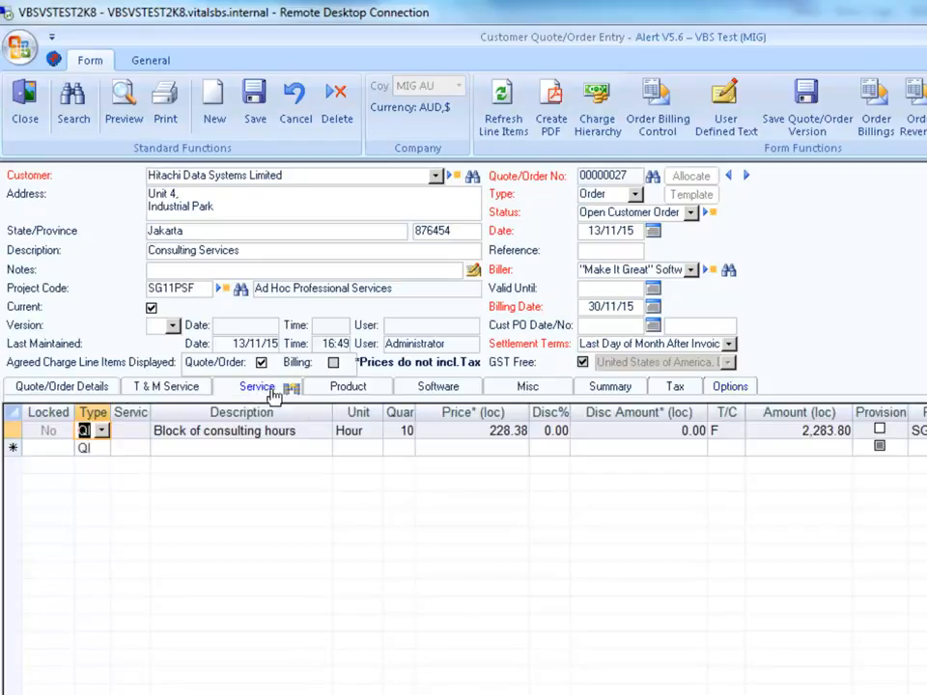
left_click(499, 432)
double_click(500, 433)
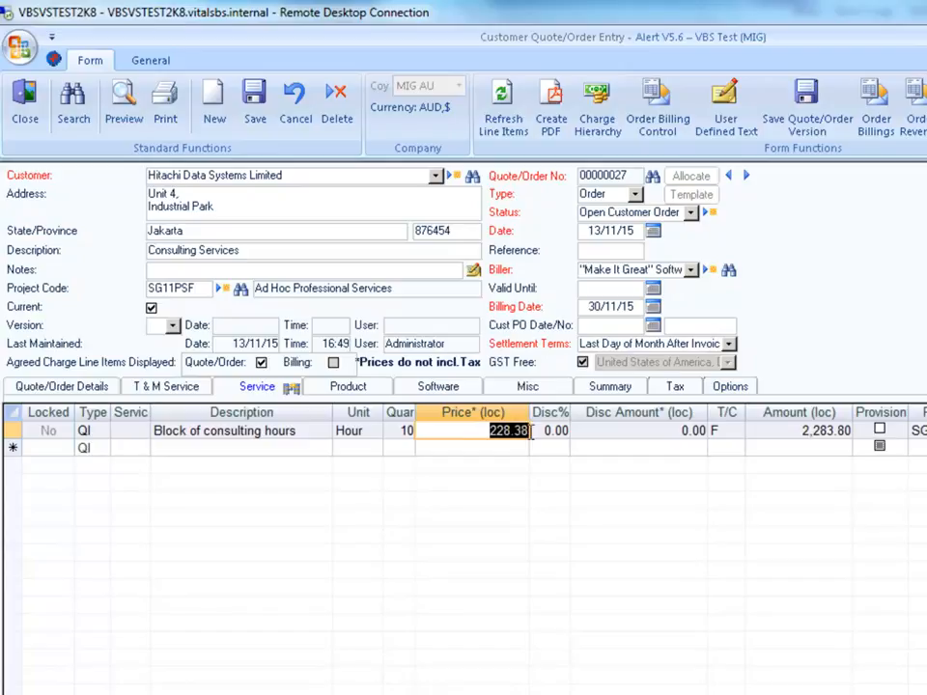
Turn off the order's local currency display, check the service line price again, and close the order
left_click(725, 390)
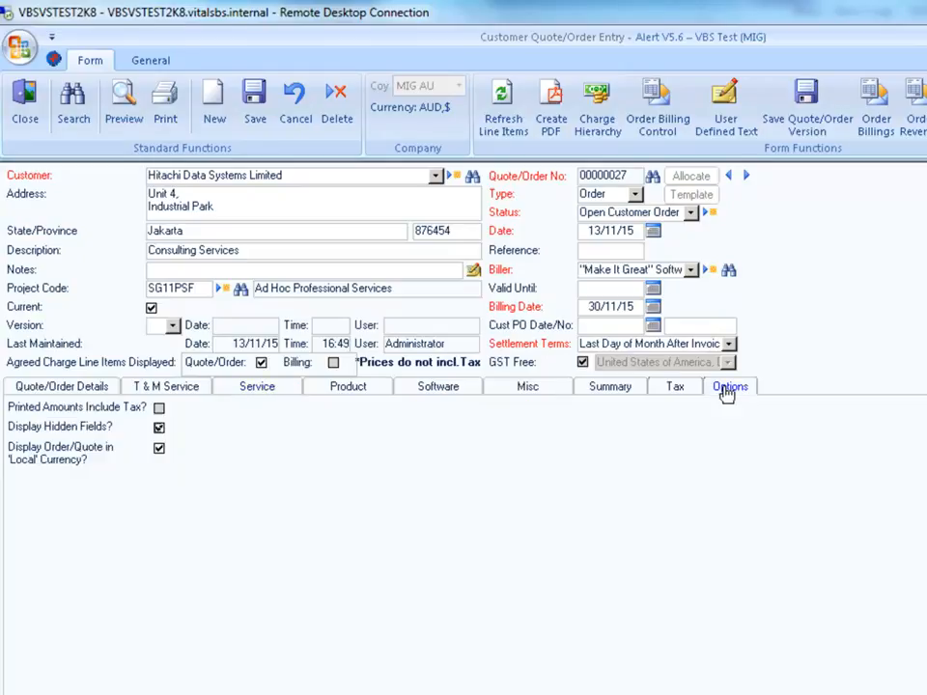
left_click(159, 449)
left_click(258, 391)
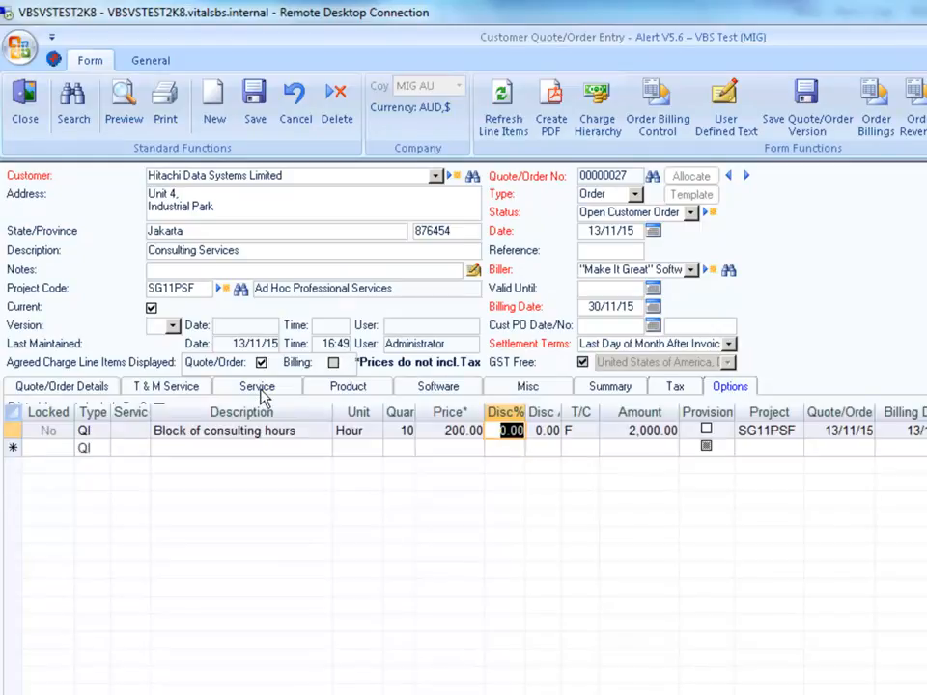
left_click(445, 430)
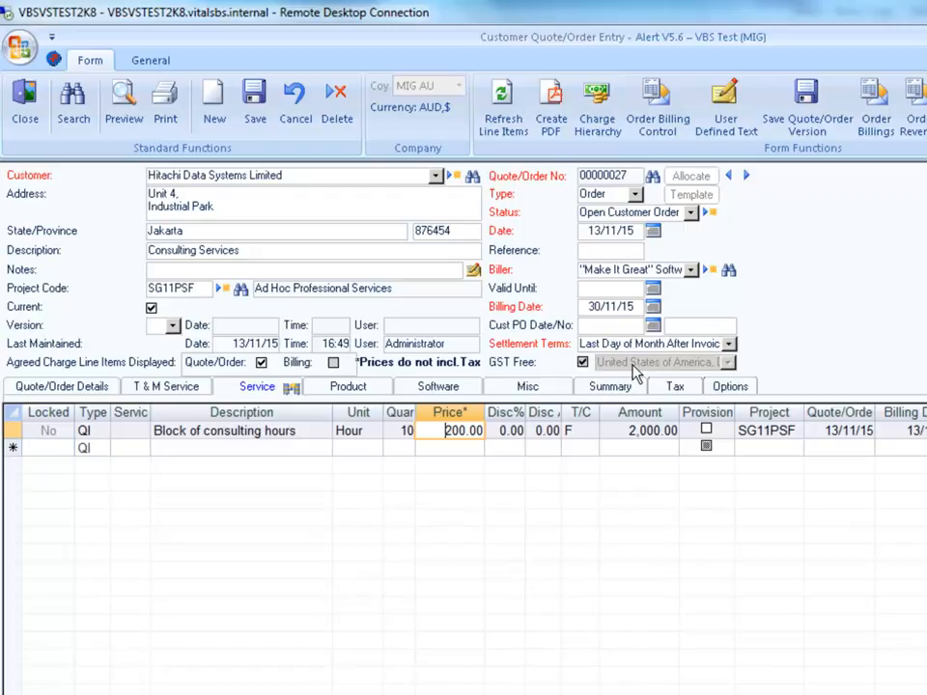
left_click(19, 97)
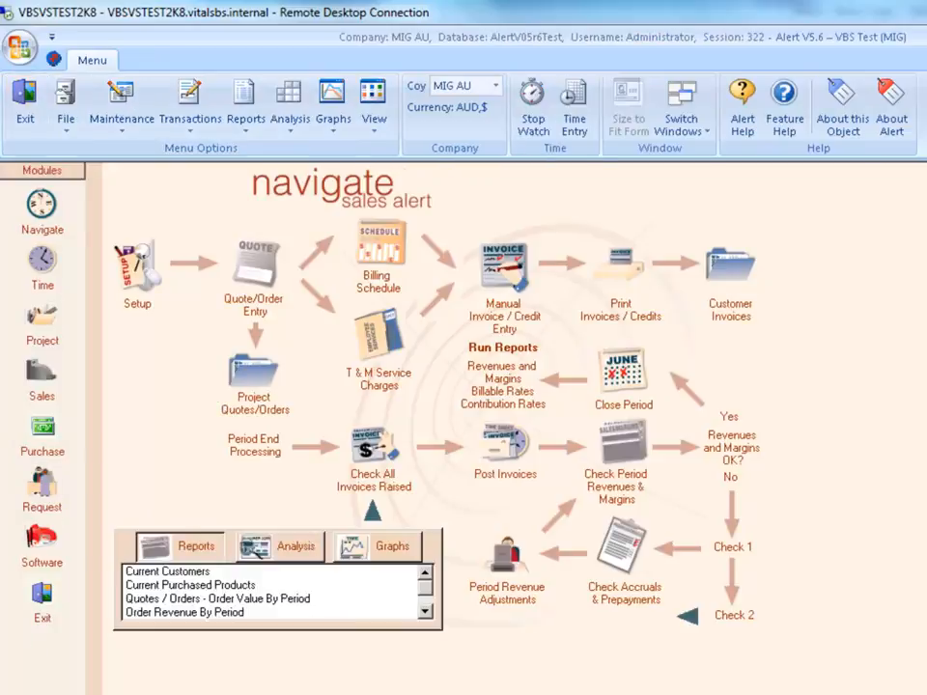
View the Australia, Dollars to Hong Kong, Dollars rates in the system setup's Currency Rates maintenance, and close the form
left_click(41, 690)
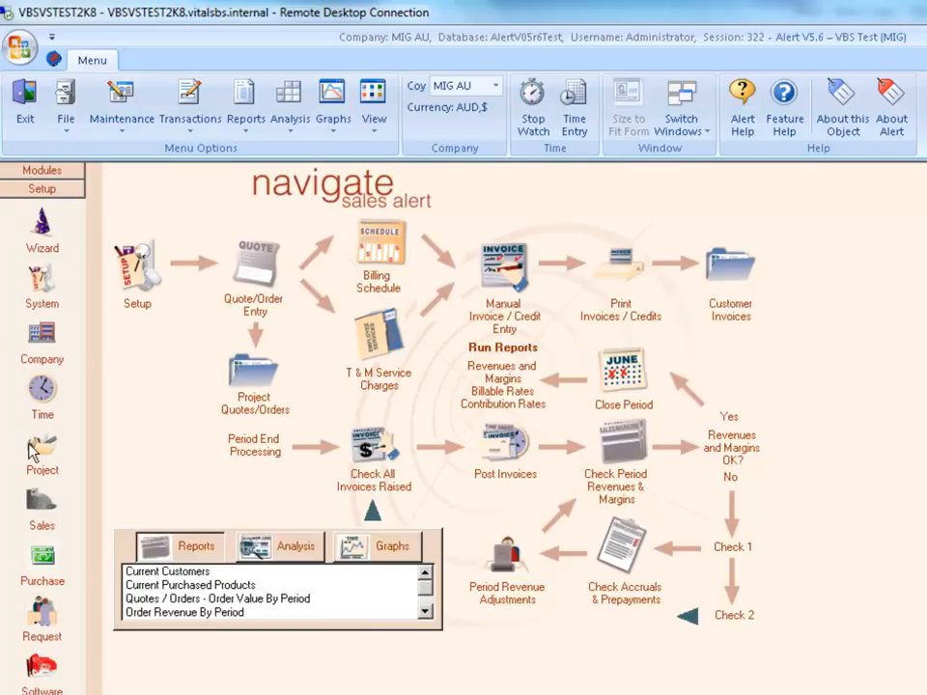
left_click(42, 282)
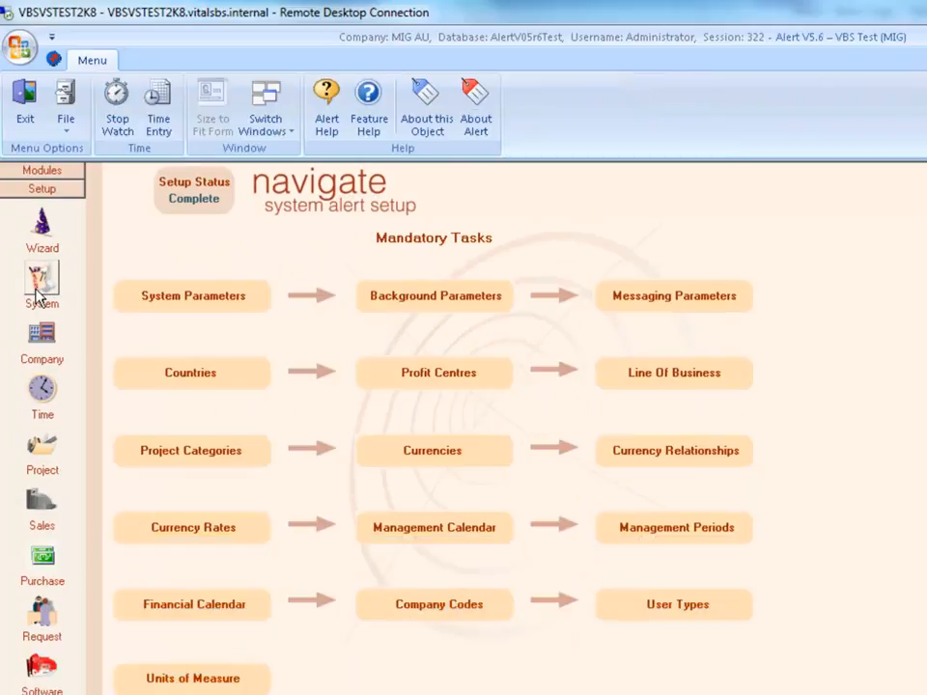
left_click(198, 534)
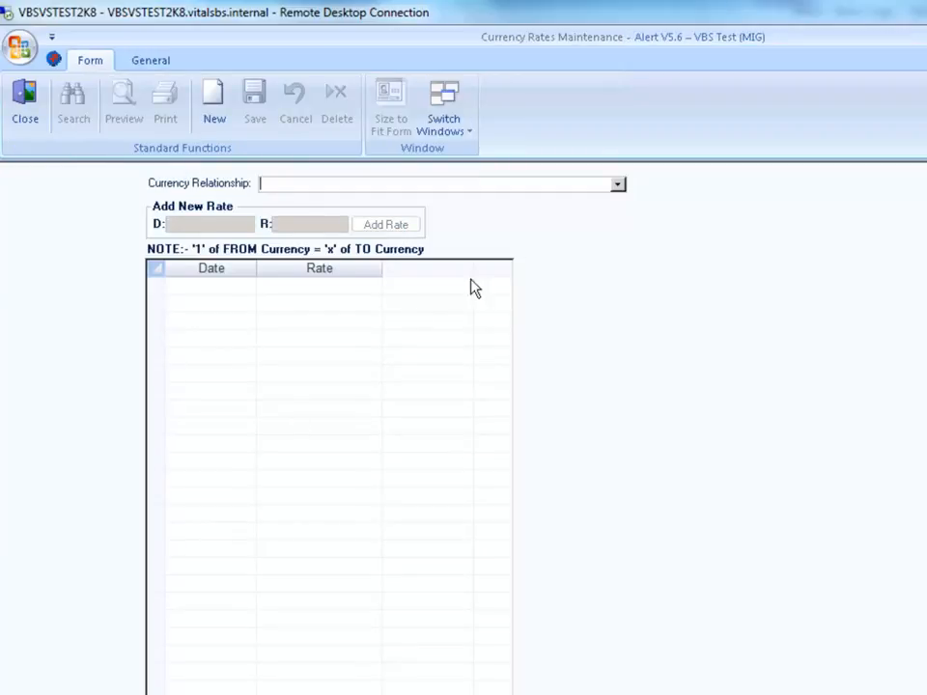
left_click(617, 184)
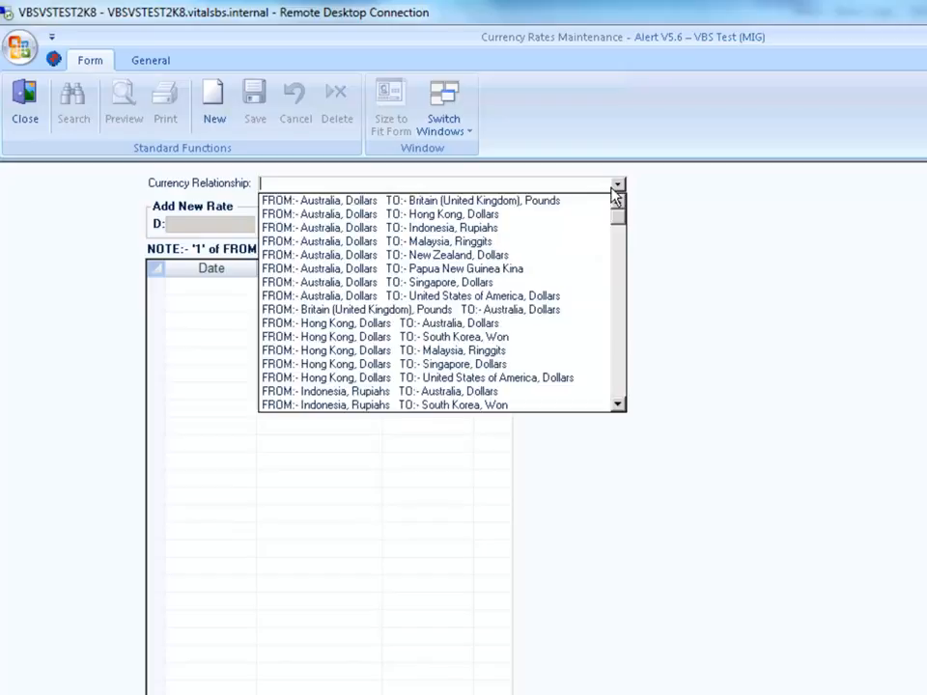
key("Down")
key("Down")
key("Return")
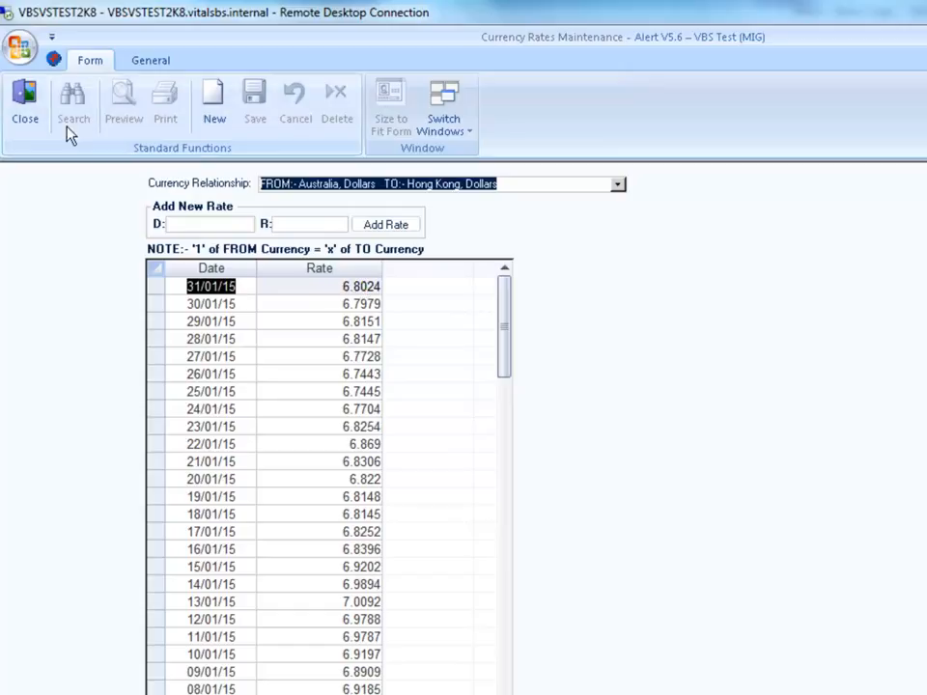
left_click(30, 112)
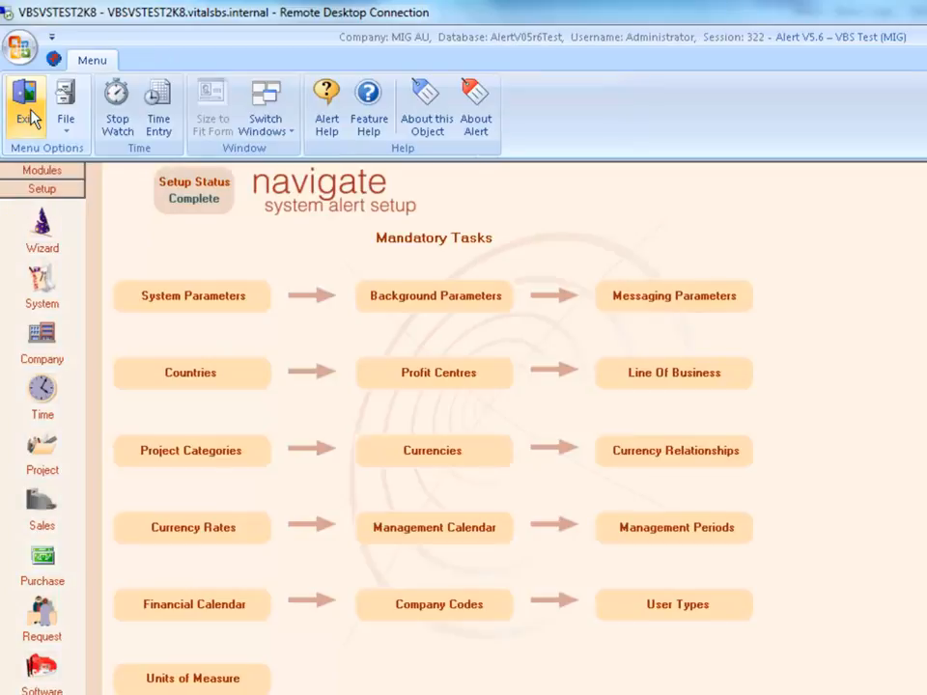
Open the Hitachi Data Systems Limited record in the Sales module's customer maintenance using the customer search
left_click(43, 173)
left_click(46, 373)
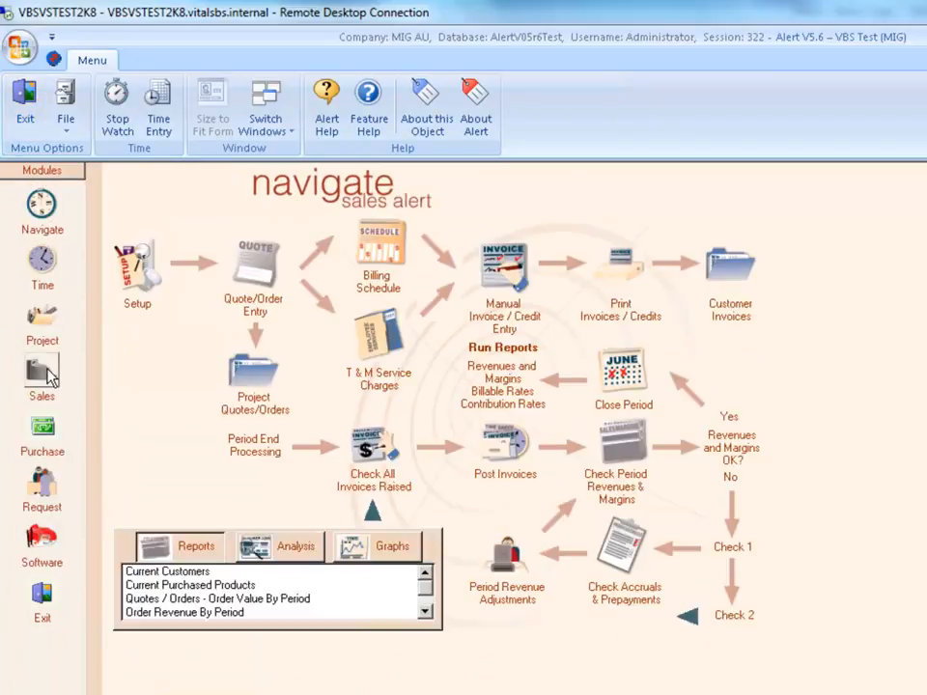
left_click(127, 127)
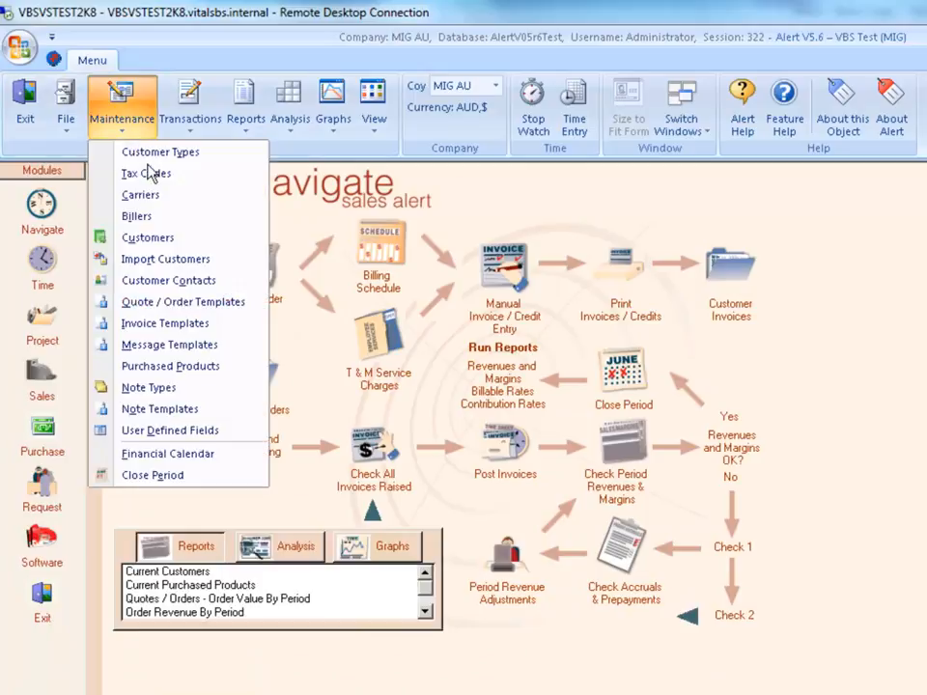
left_click(147, 237)
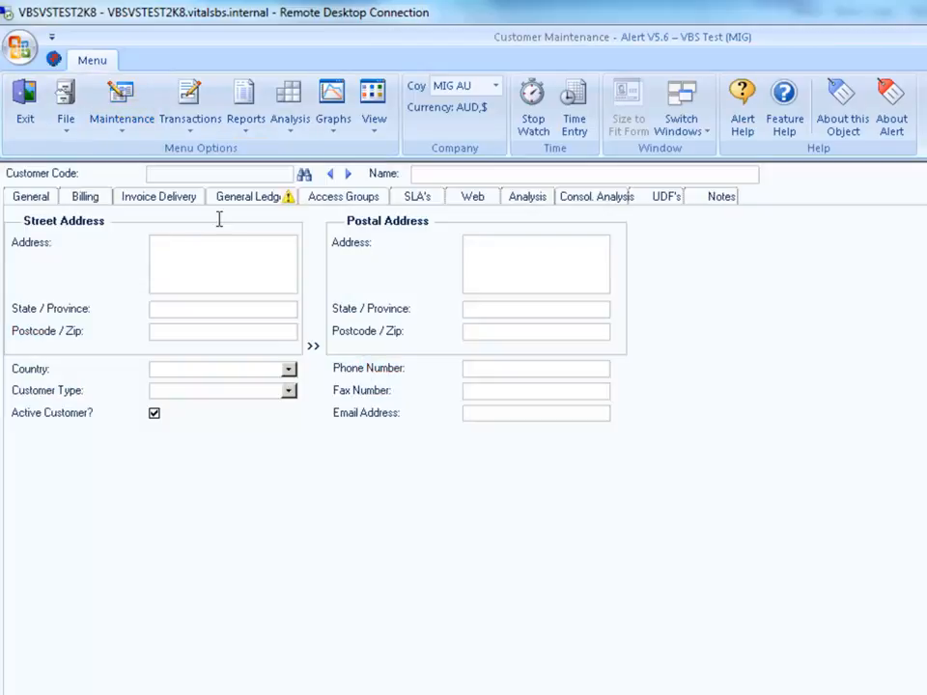
left_click(306, 174)
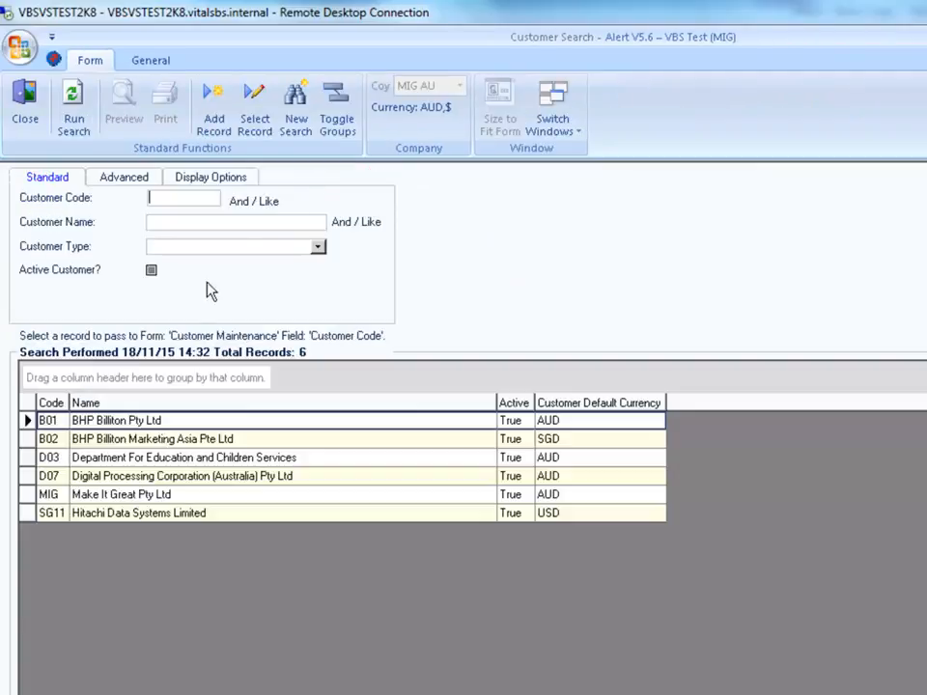
left_click(196, 512)
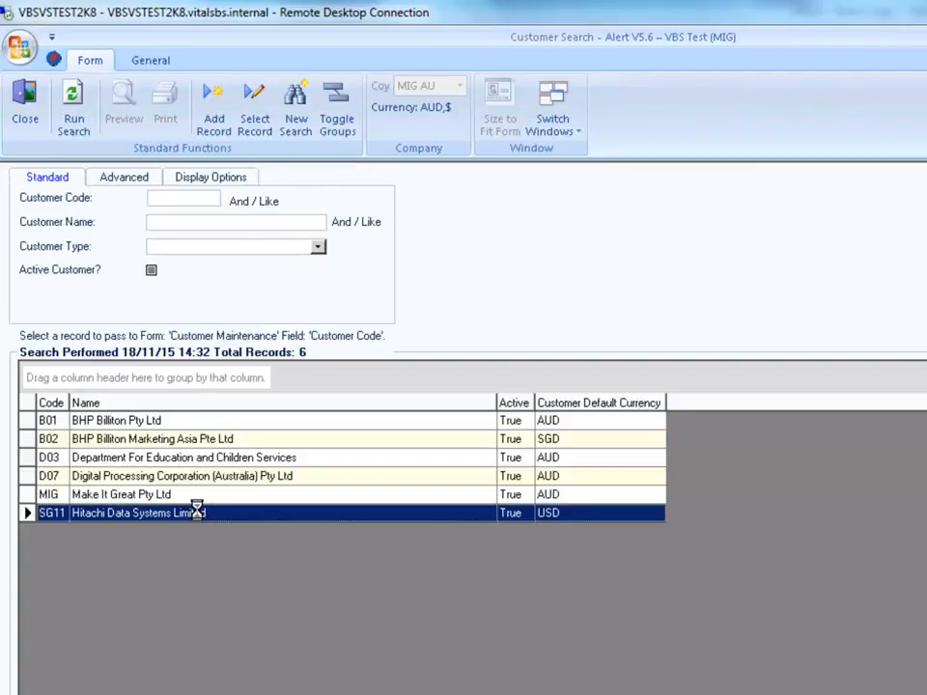
double_click(199, 515)
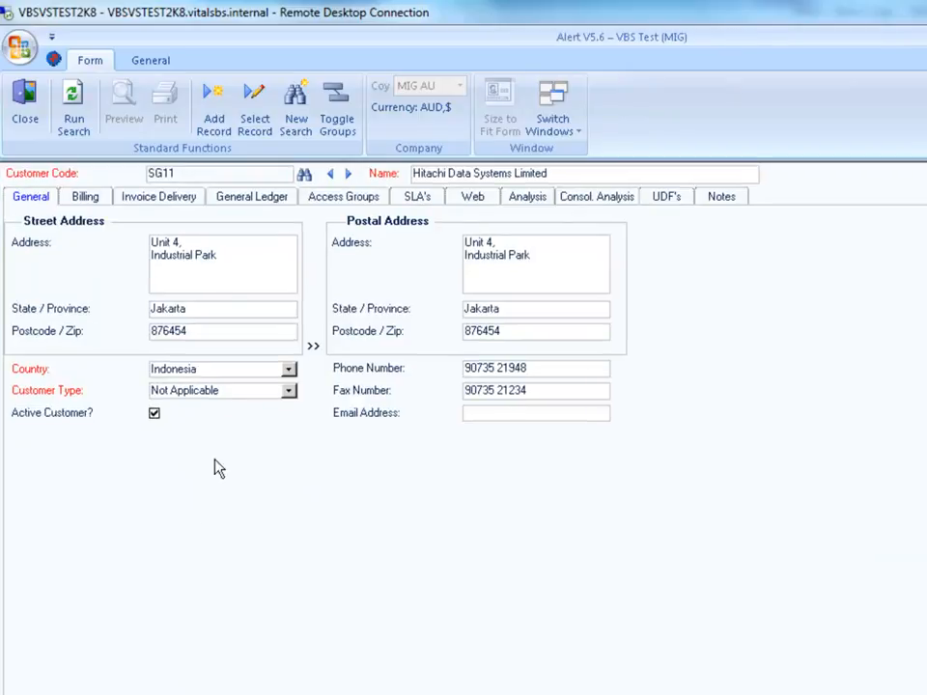
Examine the default currency and its available choices in the customer's billing settings, and close the customer and search forms
left_click(95, 197)
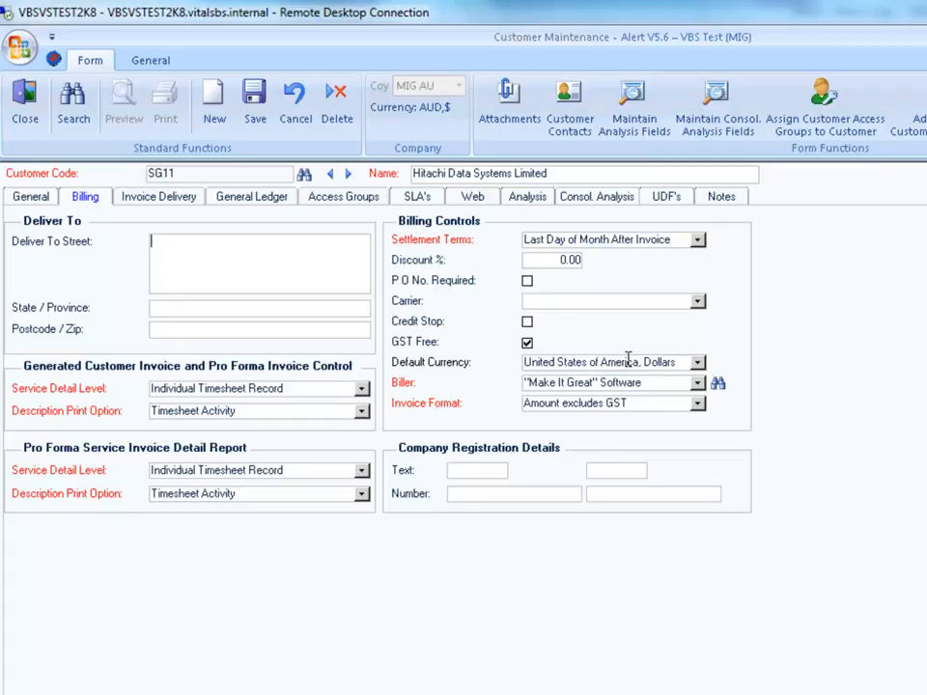
left_click(697, 364)
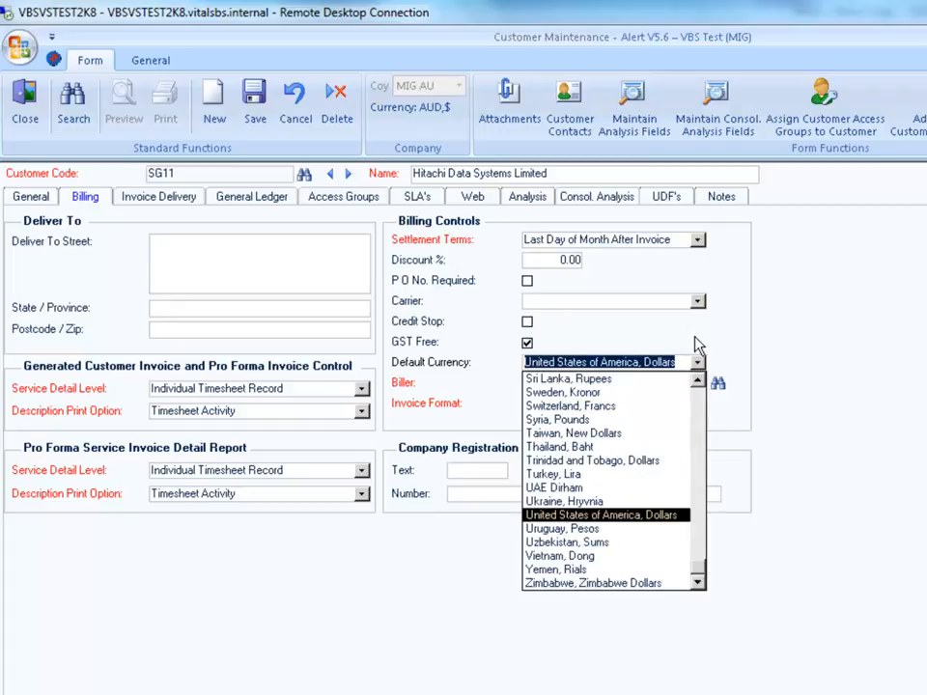
left_click(695, 337)
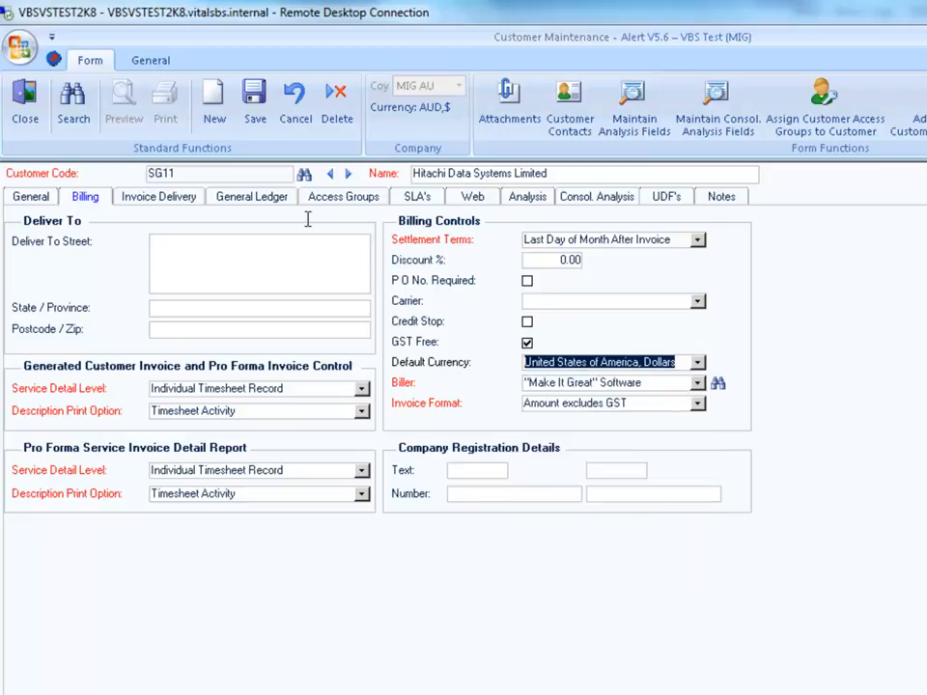
left_click(27, 120)
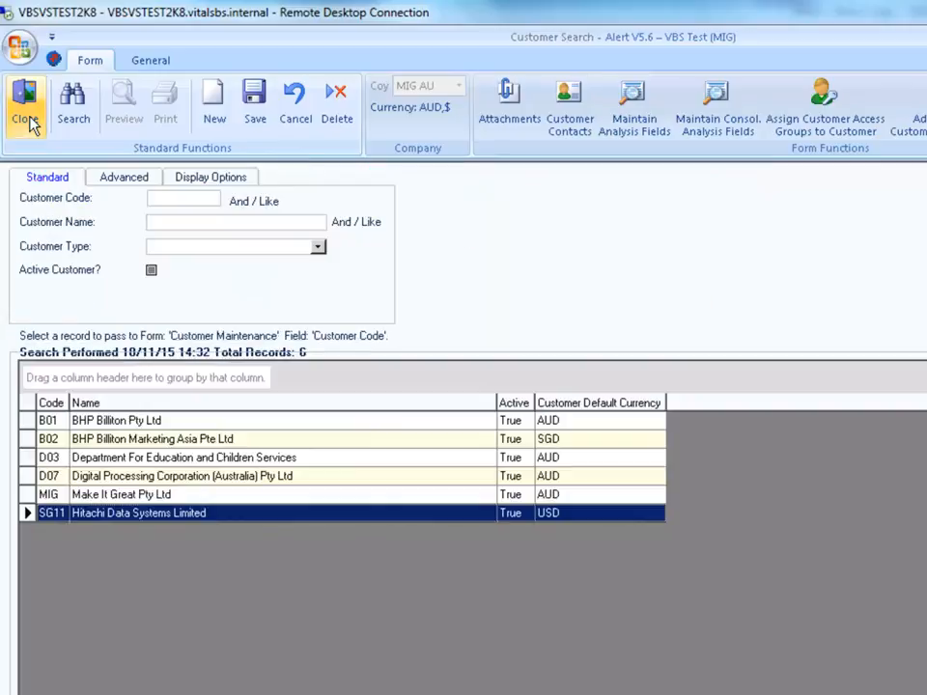
left_click(27, 120)
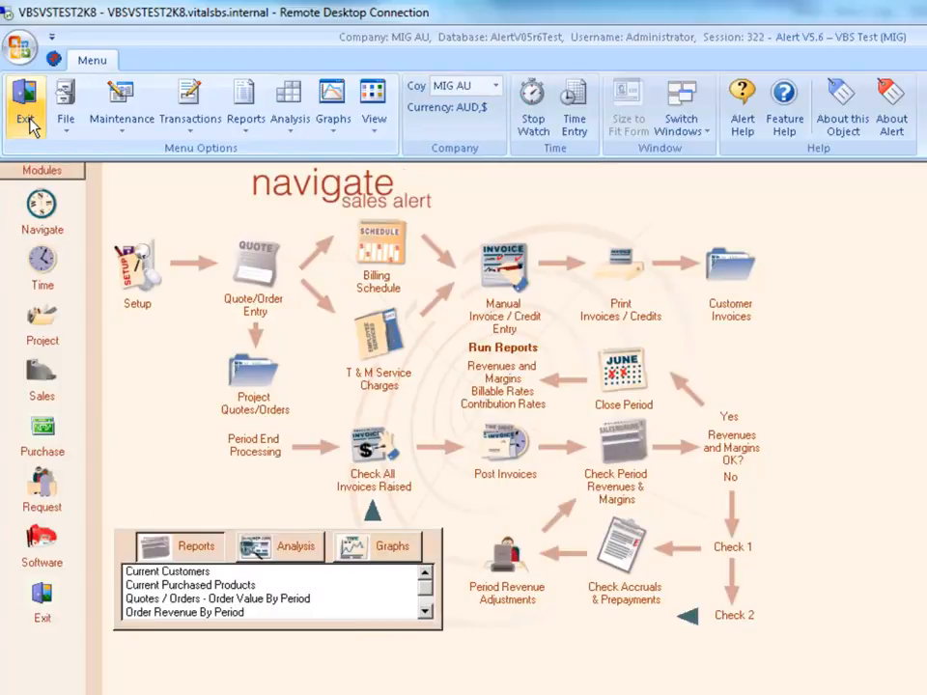
Open the Employee Costs & Charging maintenance form in the Time module
left_click(46, 262)
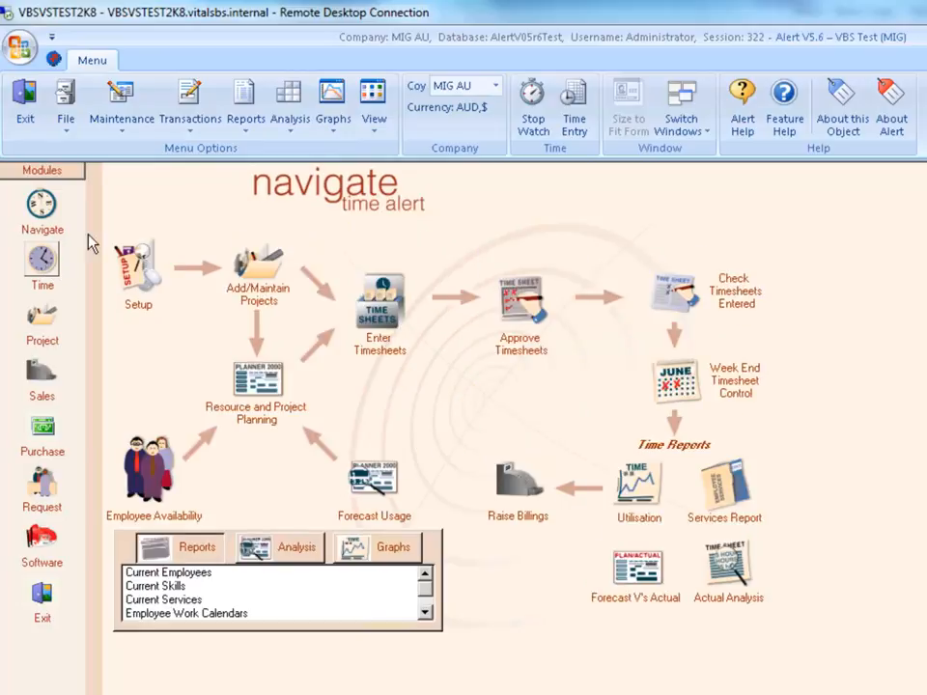
left_click(127, 141)
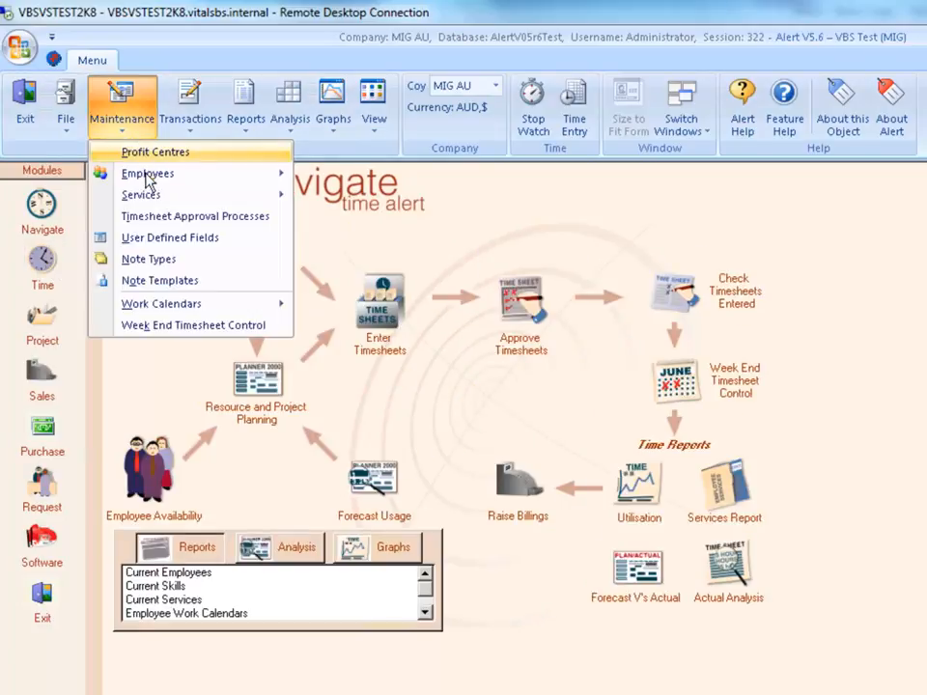
mouse_move(145, 176)
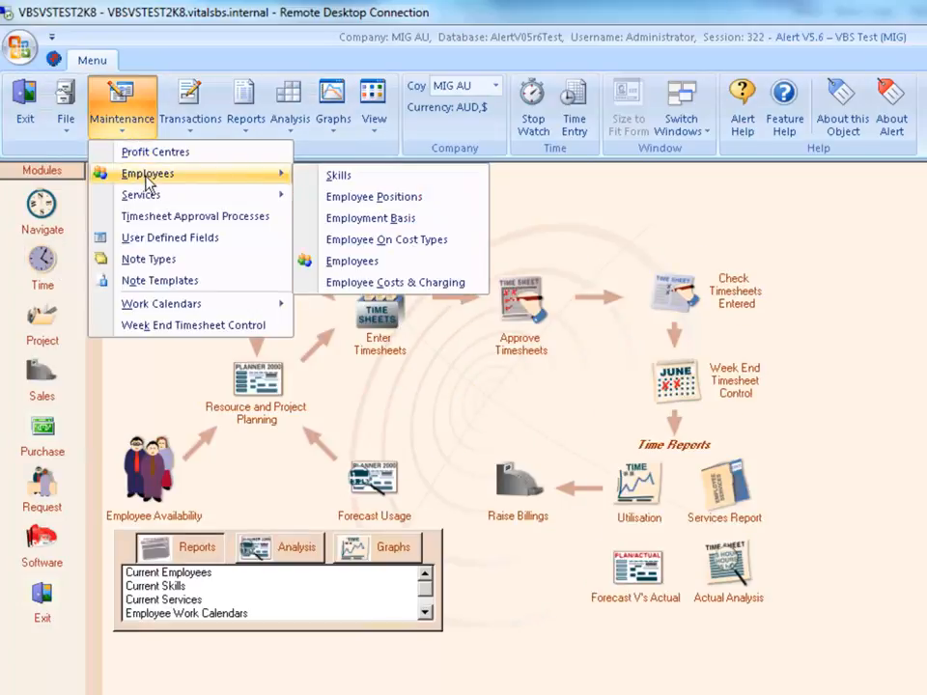
left_click(395, 282)
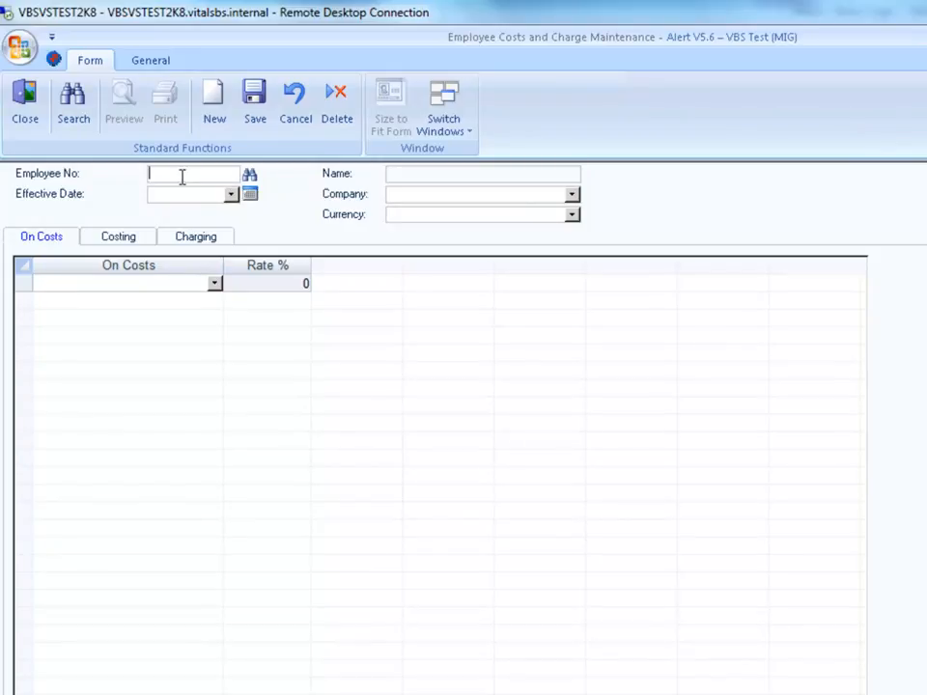
Load the employee's cost record by employee number with effective date 30/12/13, and check its company, currency and costing
type("1")
left_click(230, 194)
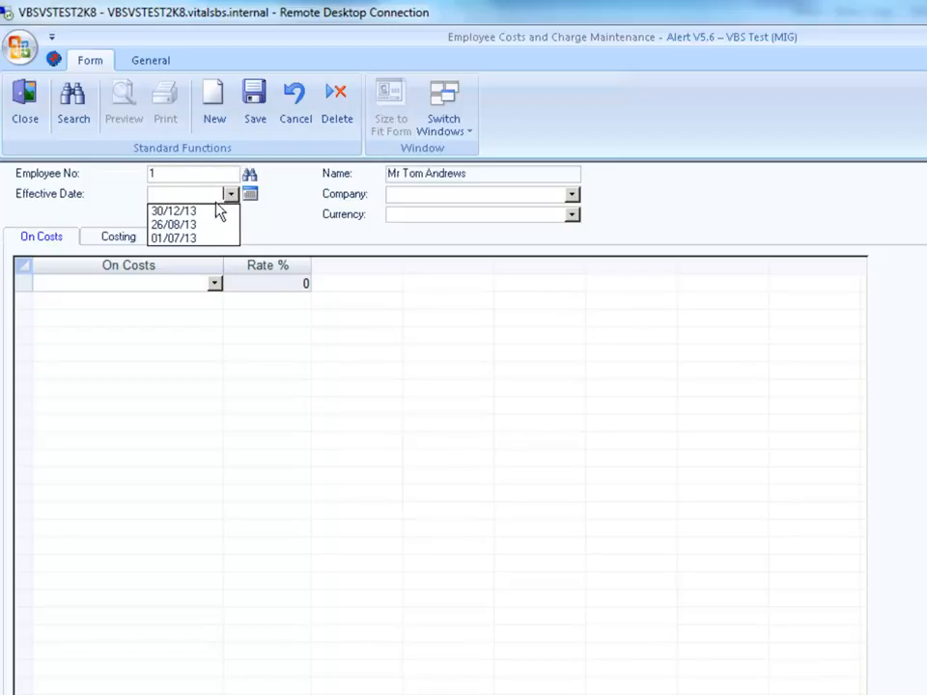
left_click(209, 211)
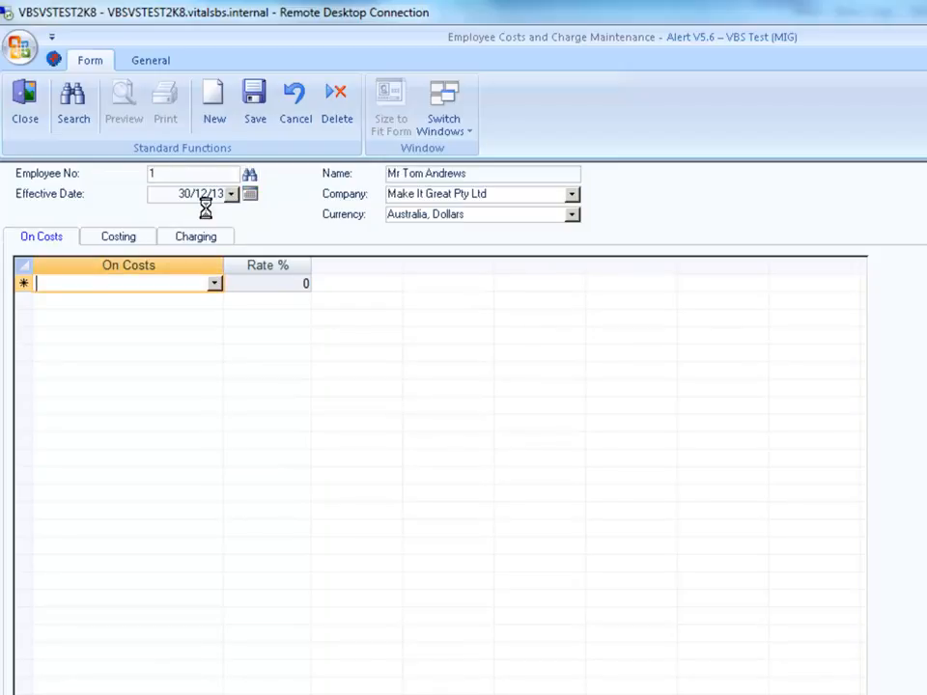
left_click(132, 241)
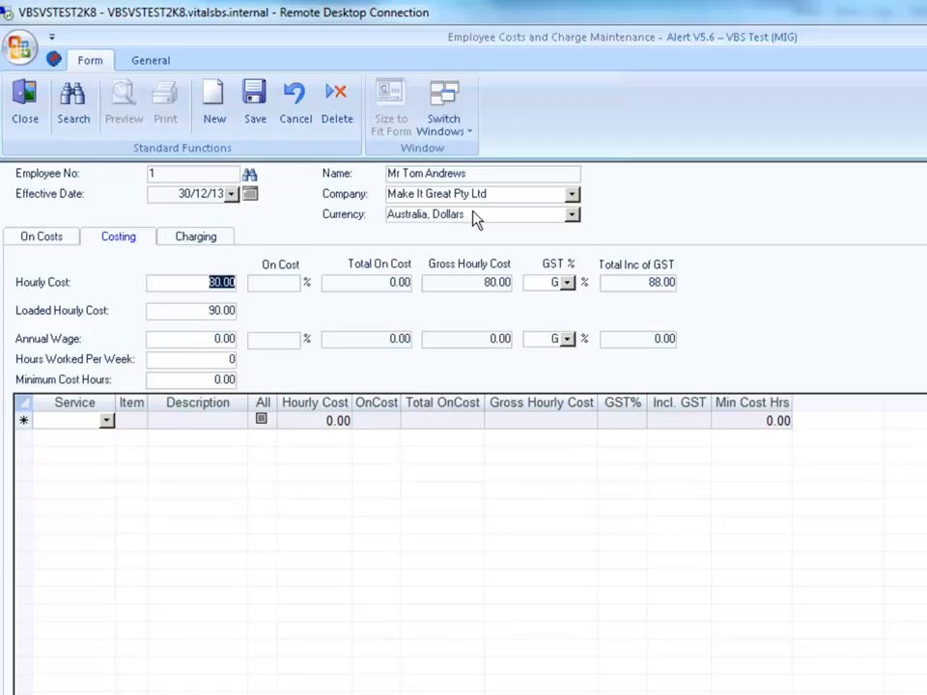
key("shift+Tab")
Load the same employee's cost record effective 26/08/13, check its company, currency and costing, and close the form
left_click(215, 108)
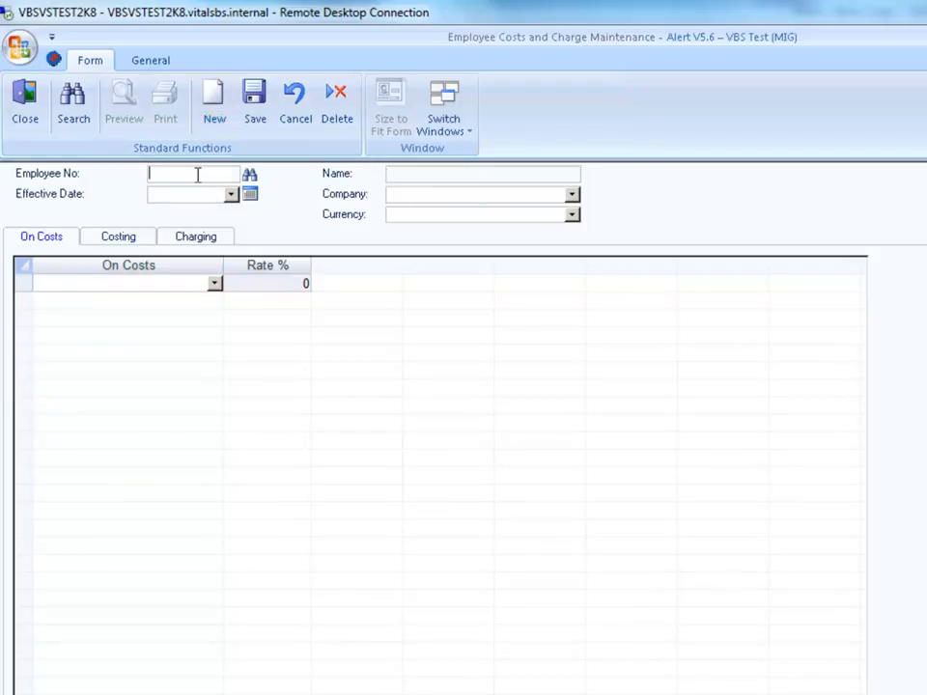
type("1")
left_click(231, 194)
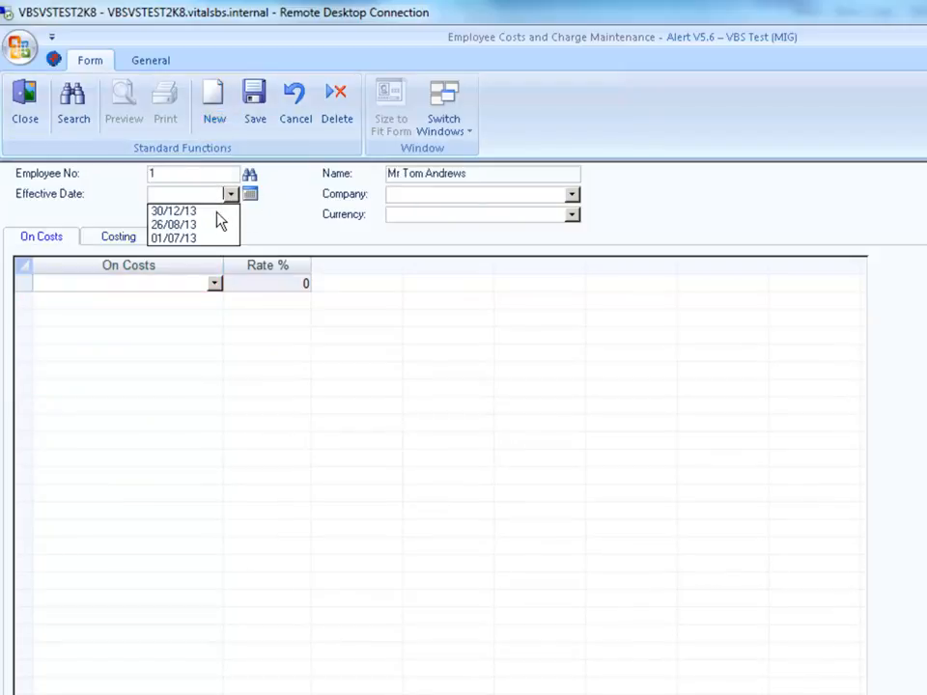
left_click(212, 226)
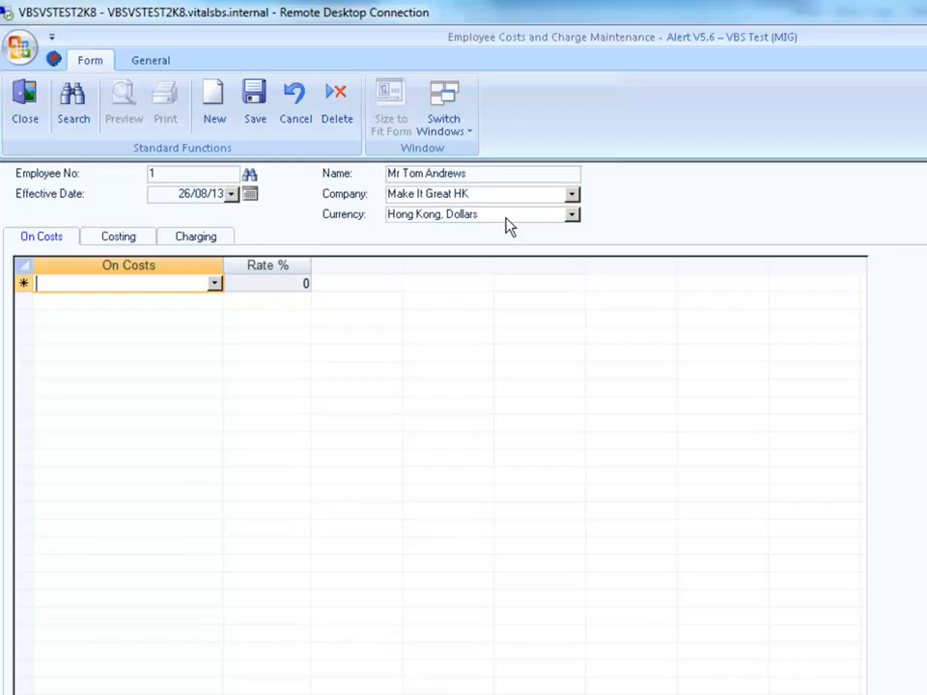
left_click(137, 236)
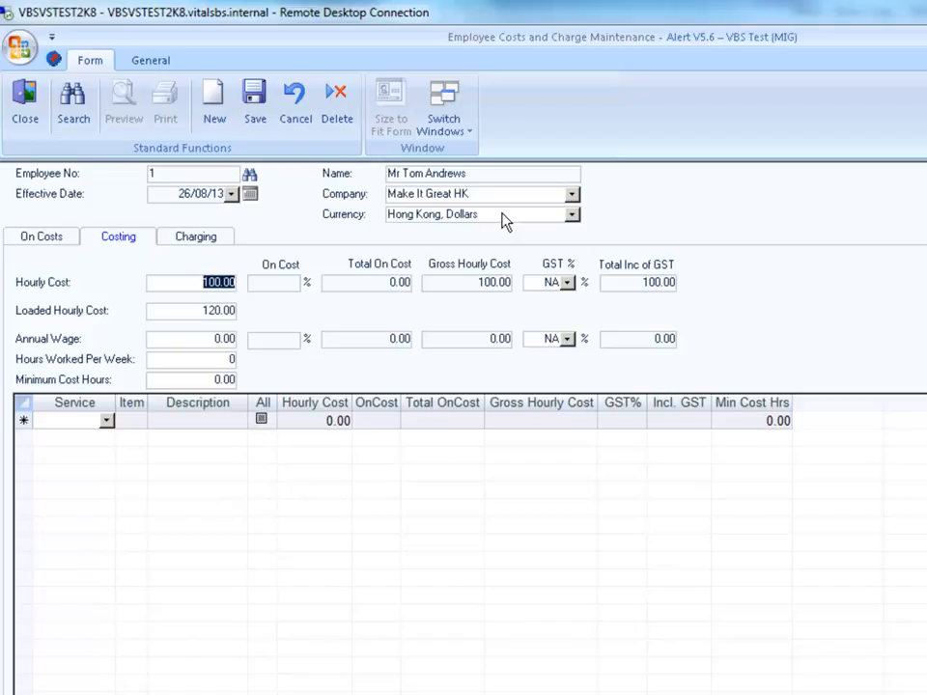
left_click(26, 123)
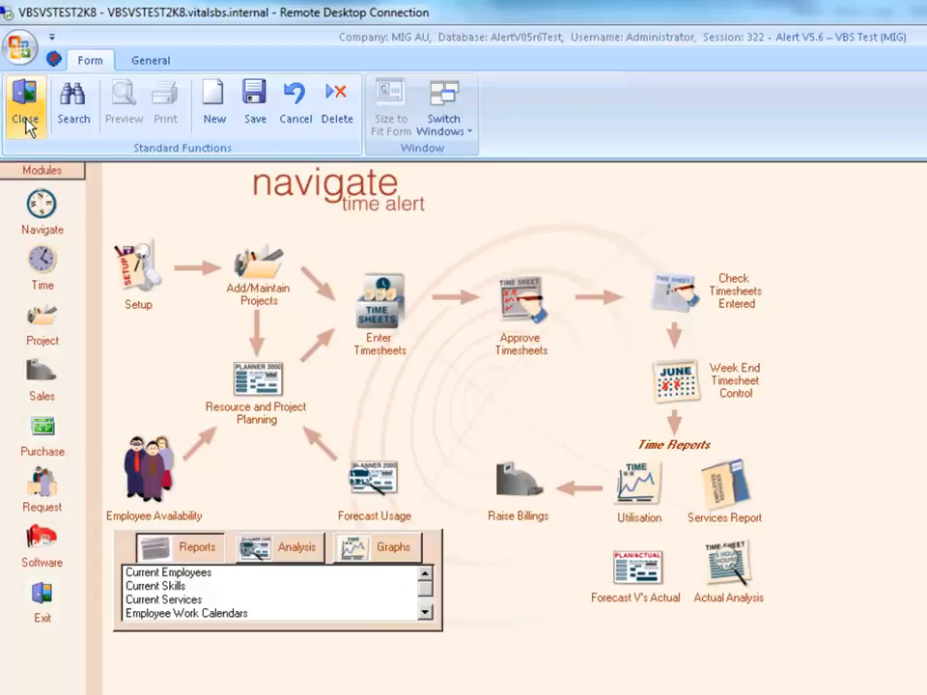
Open the same employee's record in the Time module's employee maintenance using the employee number
left_click(127, 135)
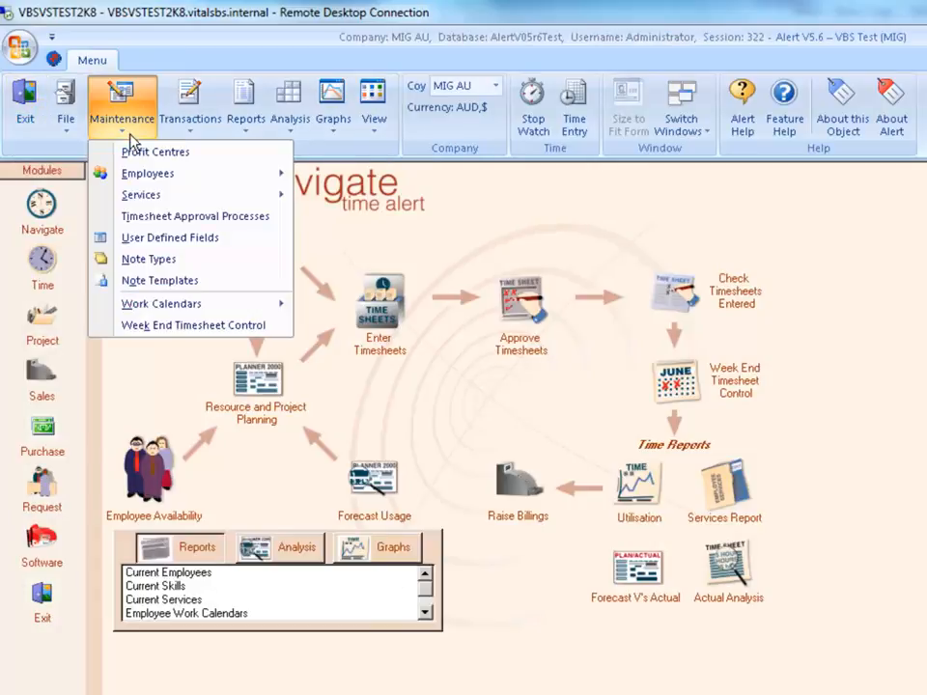
mouse_move(148, 174)
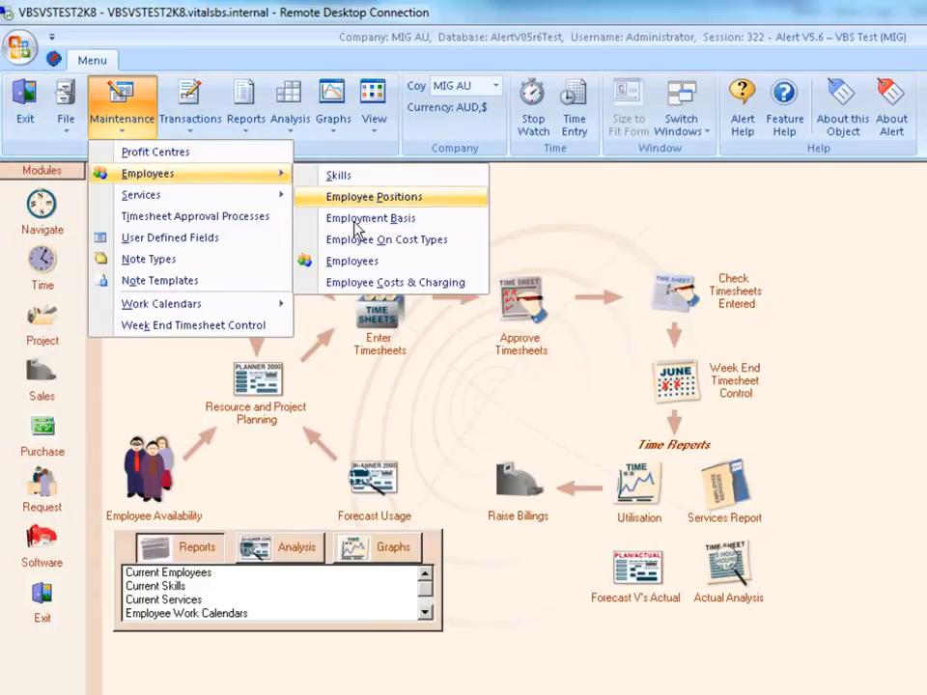
left_click(367, 261)
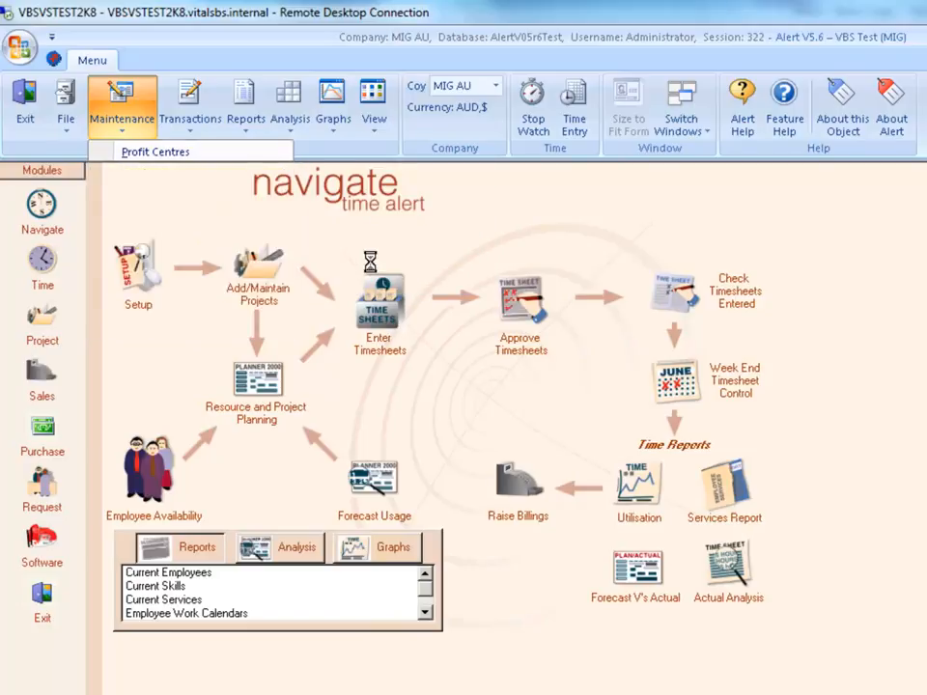
type("1")
key("Tab")
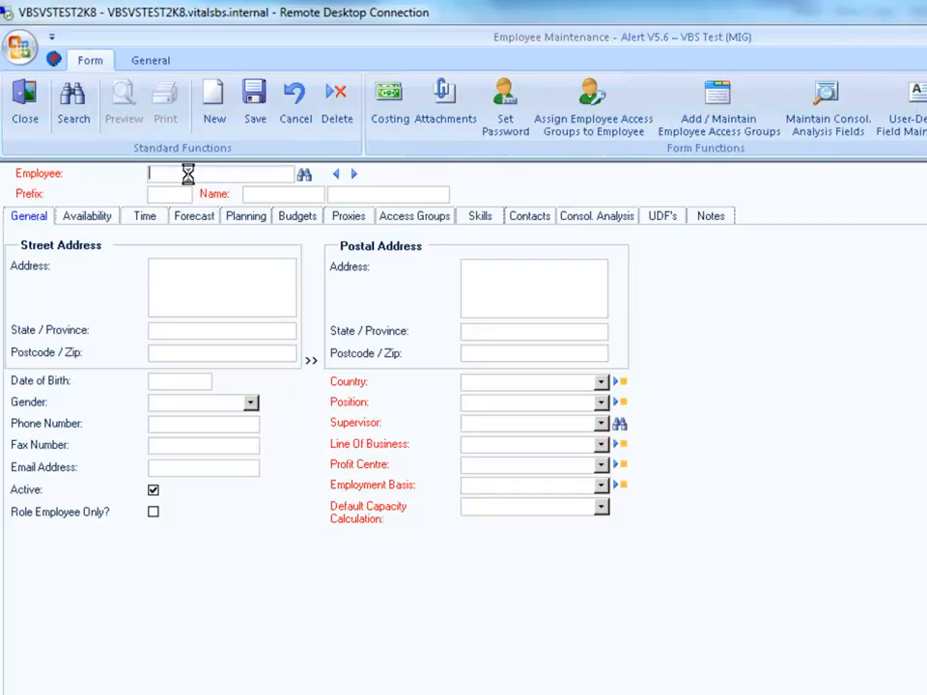
Review the company assigned to each of the employee's availability periods, and close the employee record
left_click(103, 220)
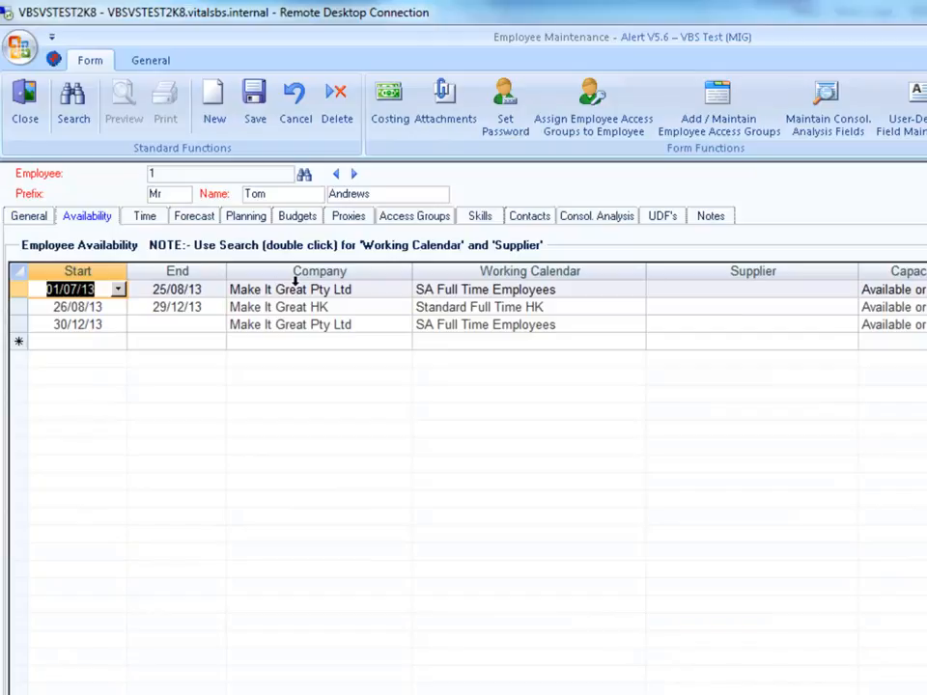
left_click(371, 289)
left_click(367, 306)
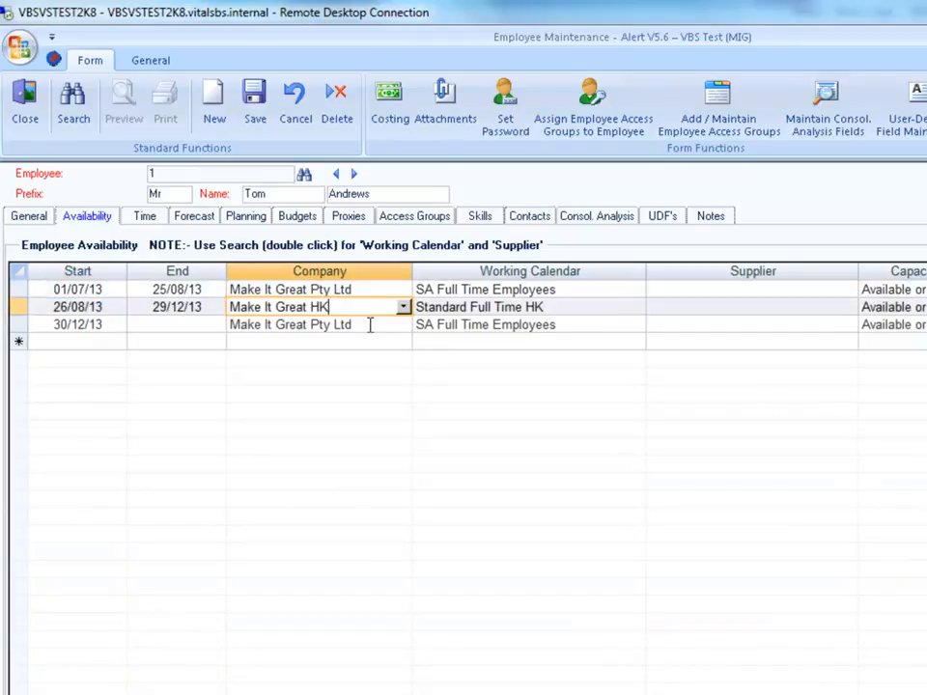
left_click(371, 324)
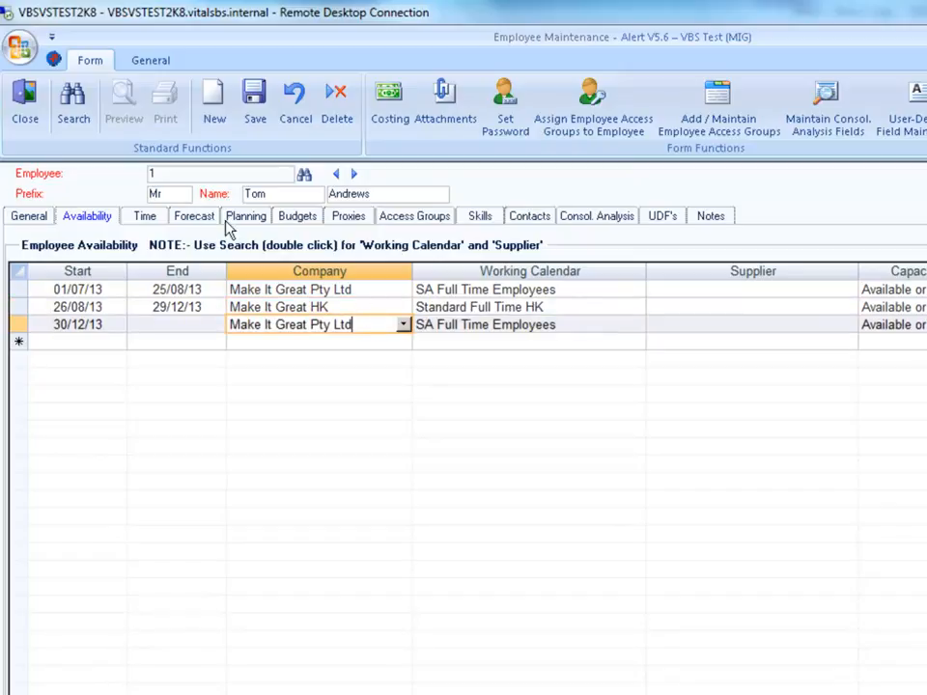
left_click(29, 114)
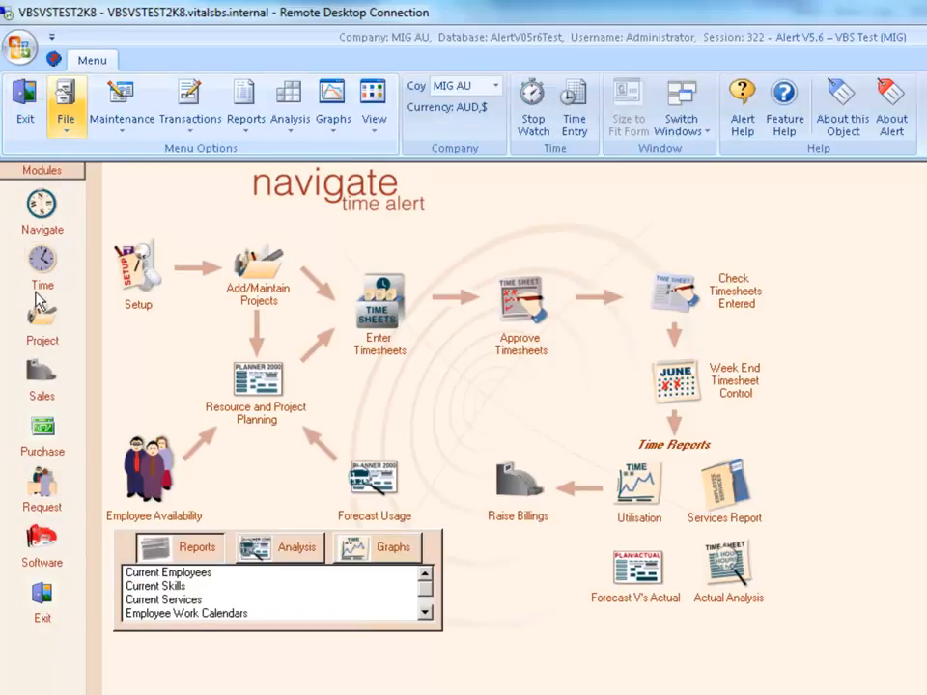
Preview the Sales module's Period Revenue and Margin By Customer report, check its reporting currency, and close the preview
left_click(40, 367)
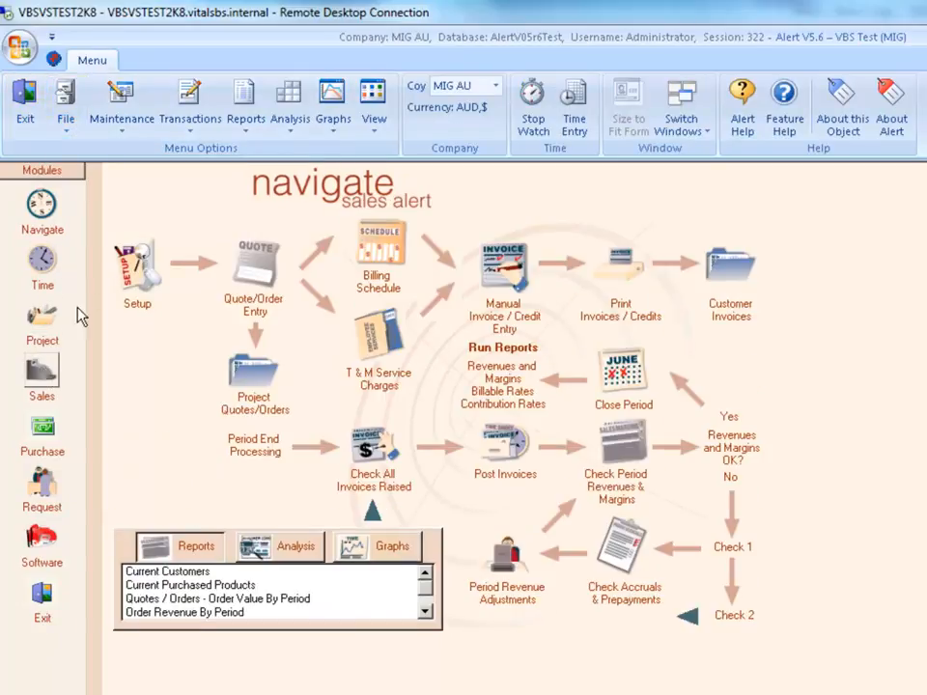
left_click(244, 108)
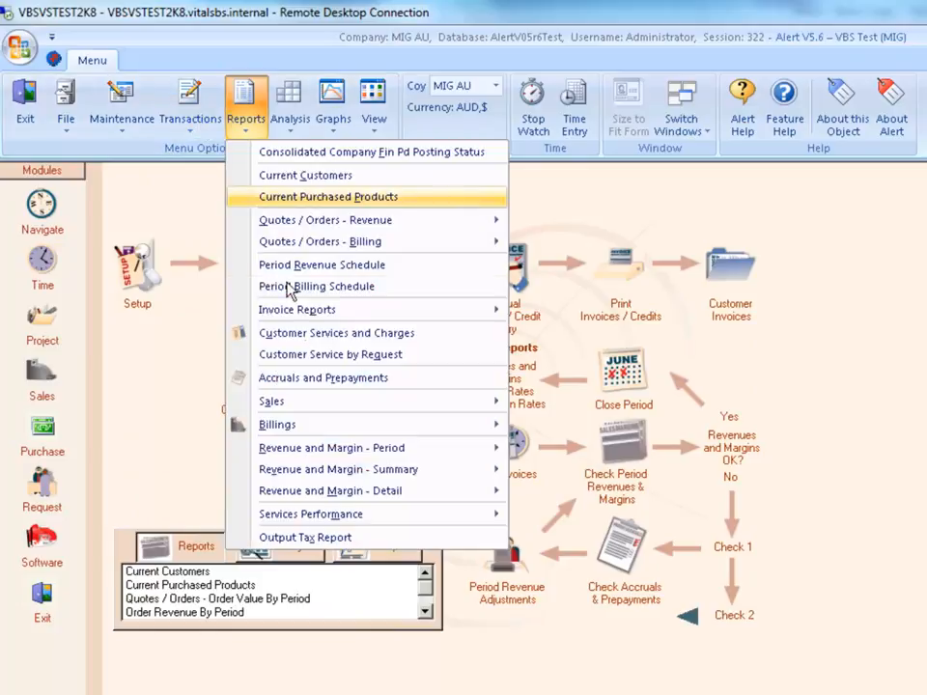
mouse_move(395, 457)
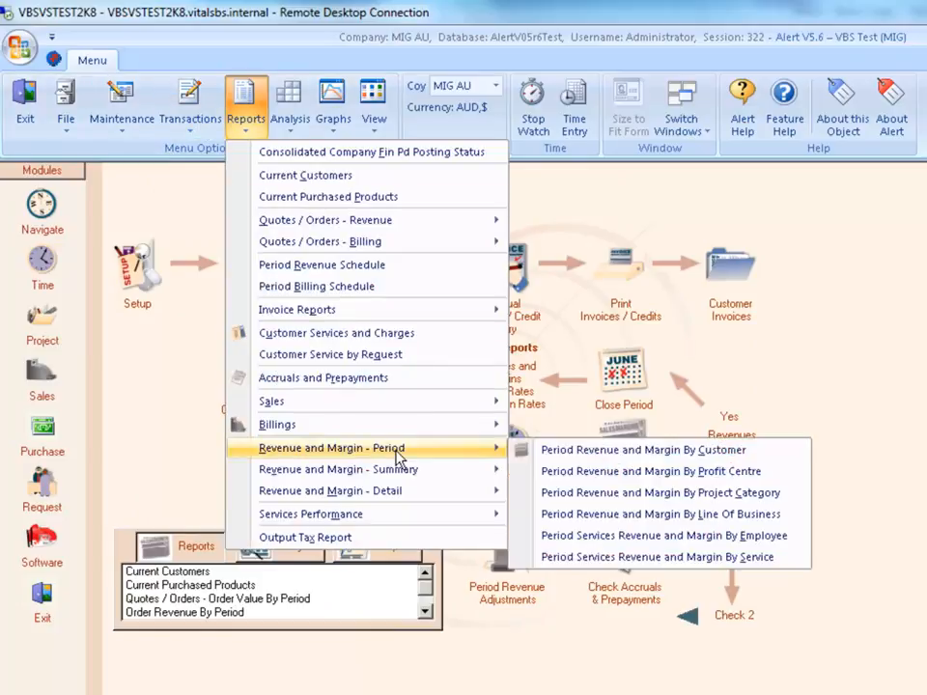
left_click(579, 450)
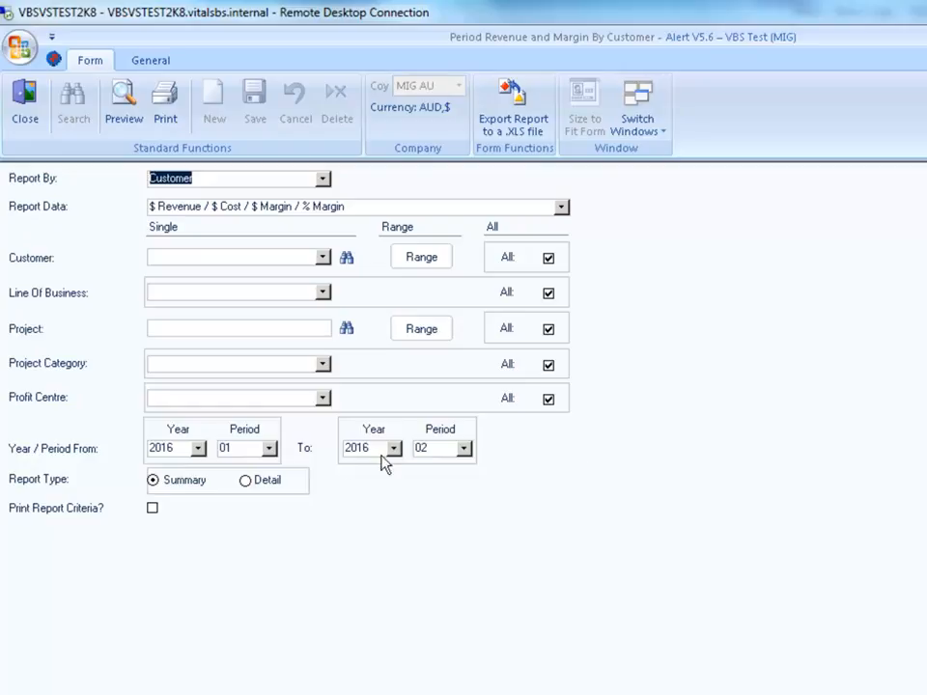
left_click(129, 123)
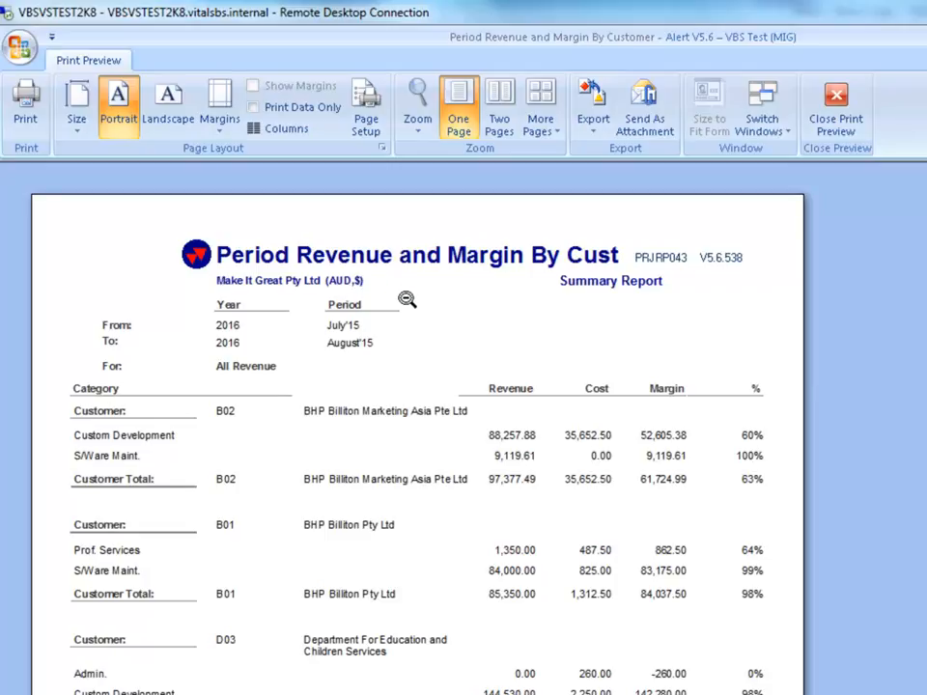
left_click(855, 110)
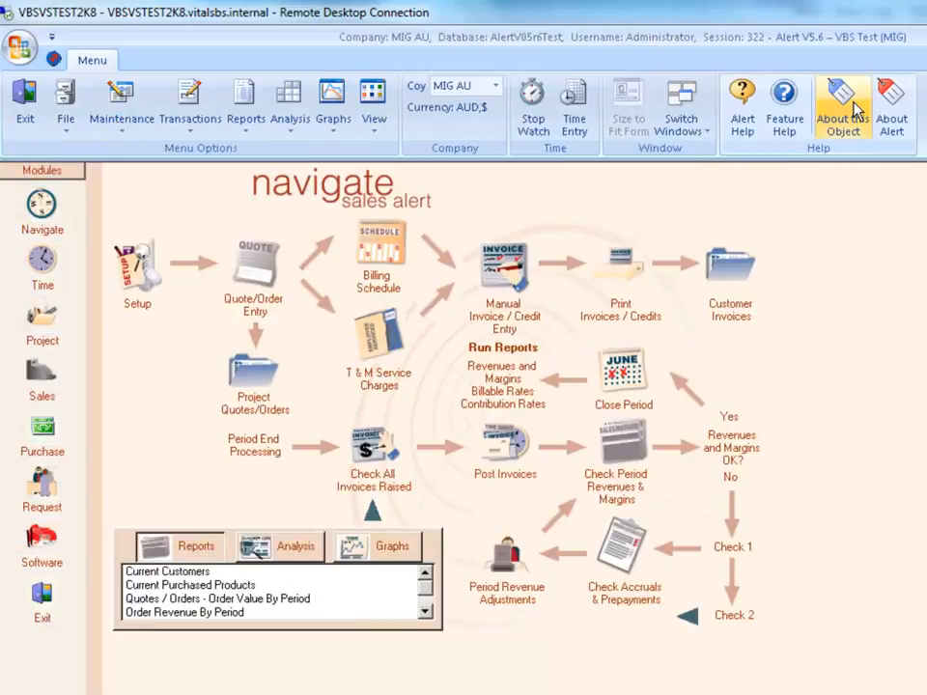
Preview the Current Invoices detail report for Hitachi Data Systems Limited, check the invoice currency, and close the preview
left_click(248, 122)
mouse_move(325, 310)
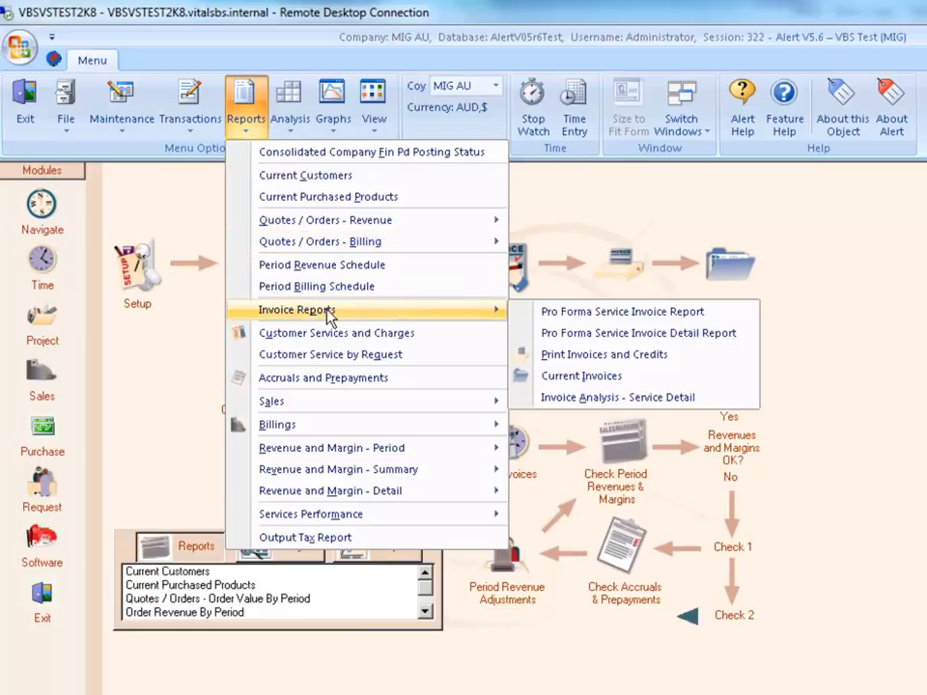
left_click(586, 379)
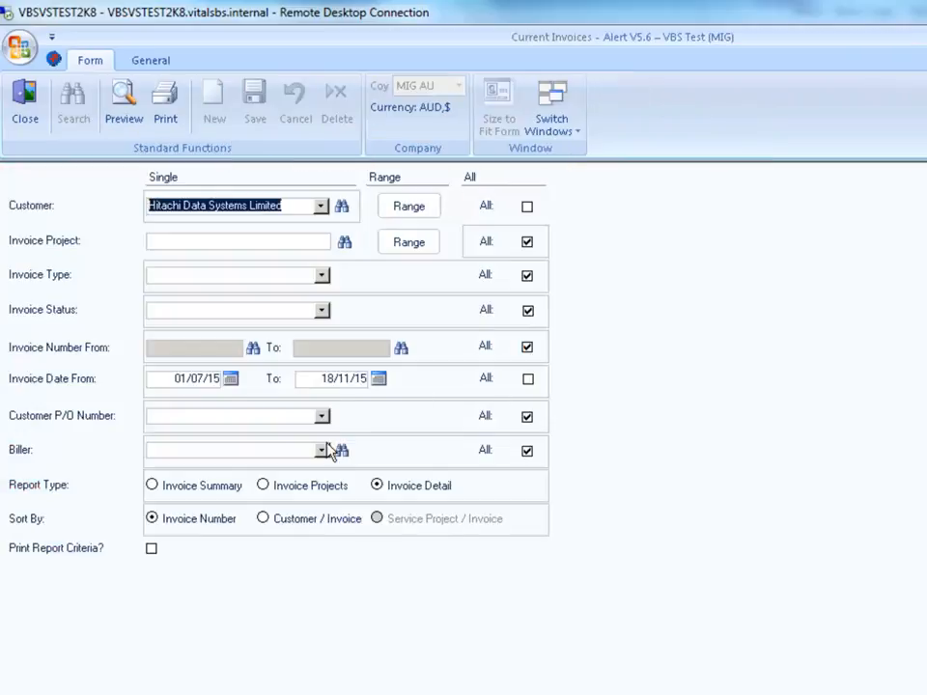
left_click(123, 108)
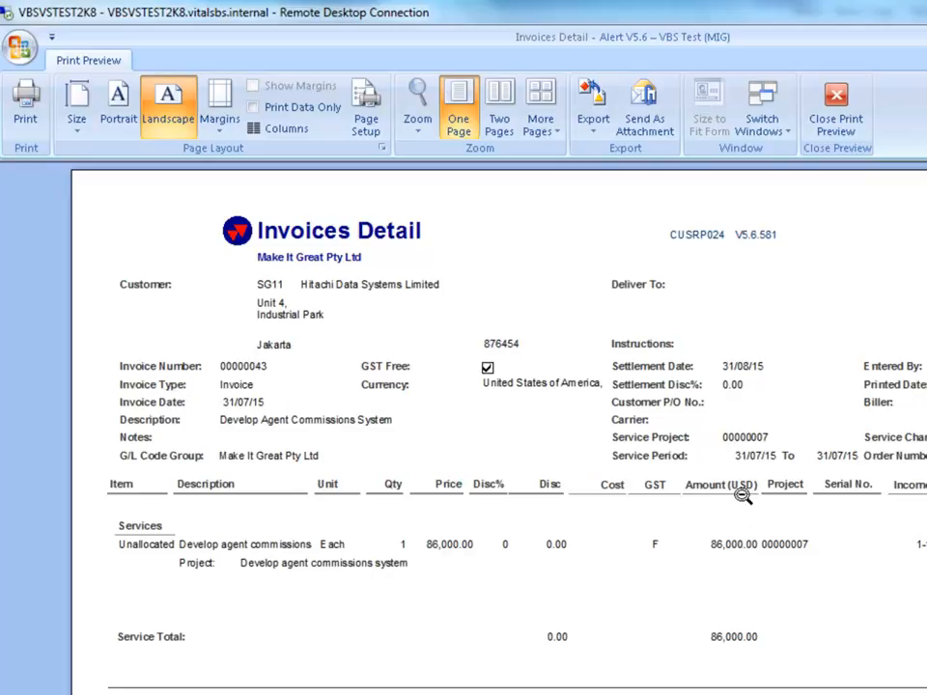
left_click(830, 135)
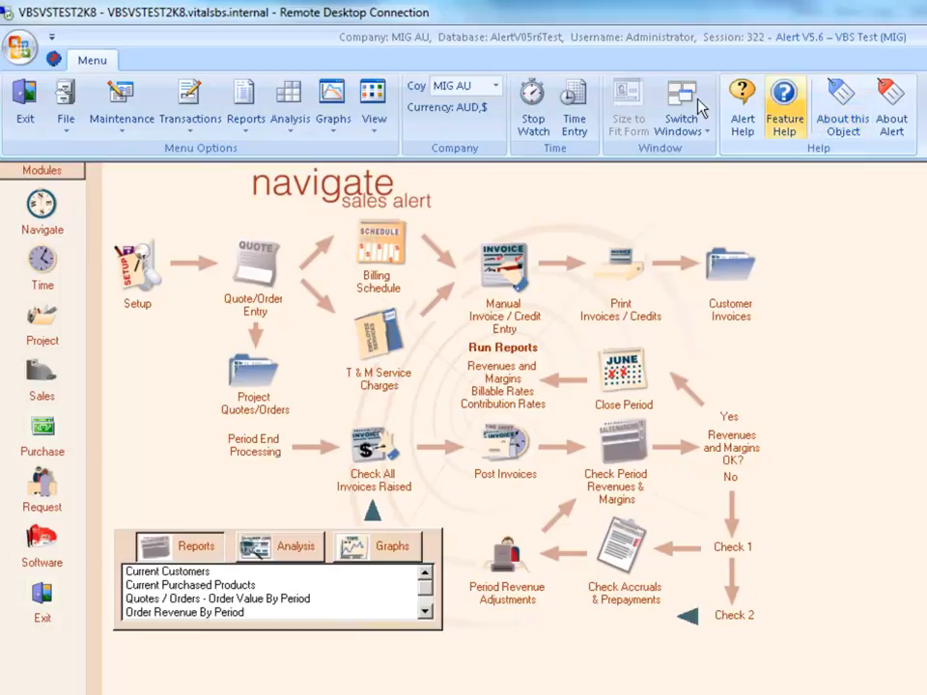
Preview the Period Billing Schedule report, check the report and order currencies, and close the preview
left_click(245, 104)
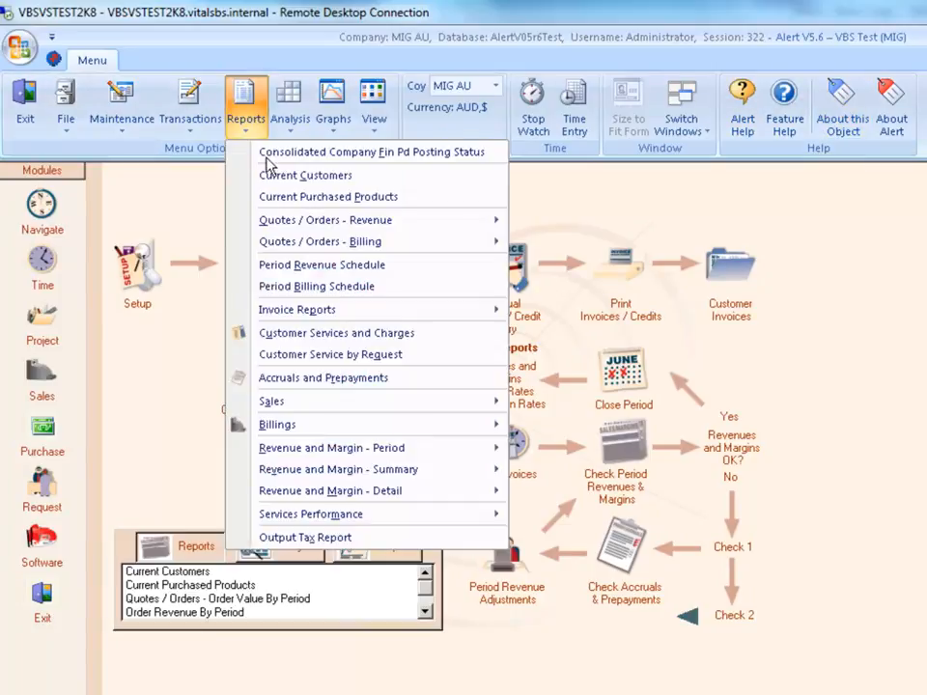
left_click(311, 286)
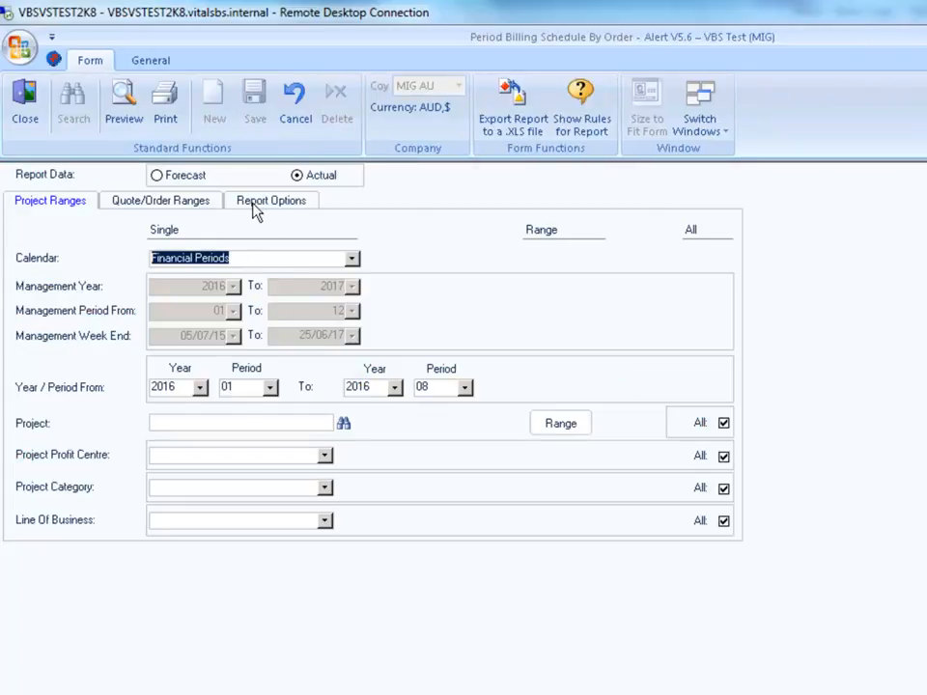
left_click(126, 111)
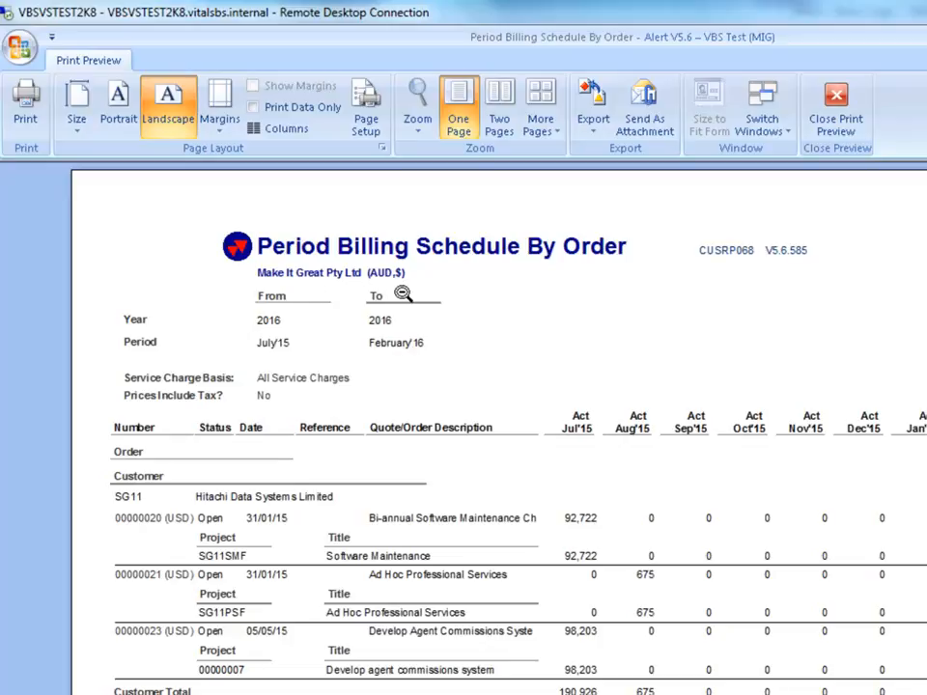
left_click(830, 116)
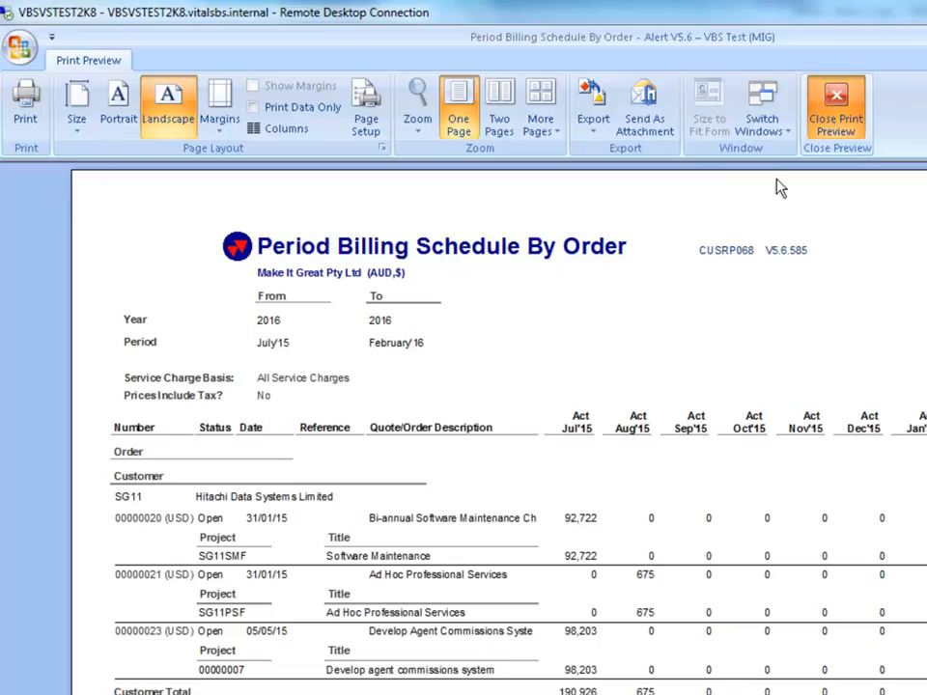